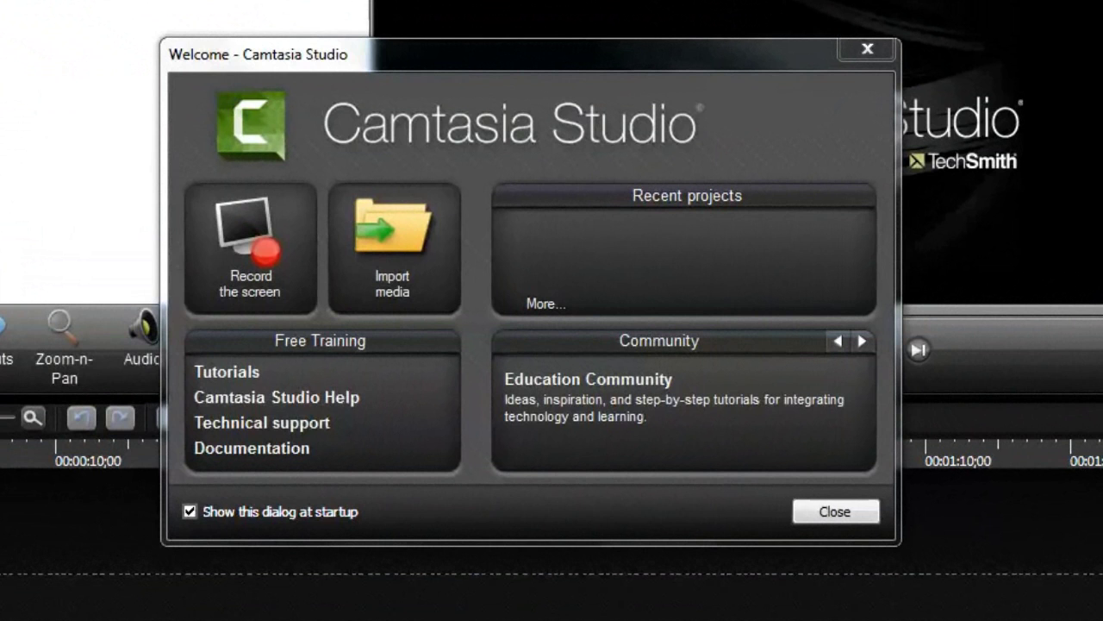
# Step: Launch Camtasia Recorder from the Welcome dialog's Record the screen option
pyautogui.click(252, 281)
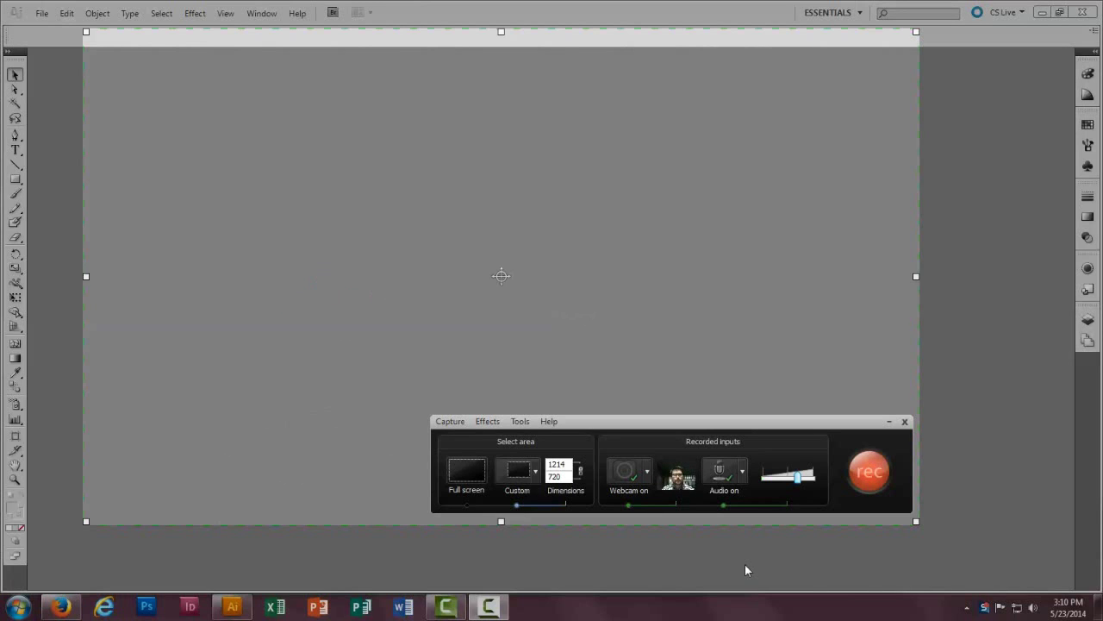
# Step: Set a 720p HD (1280 × 720) capture area locked to the restored Illustrator window
pyautogui.click(464, 474)
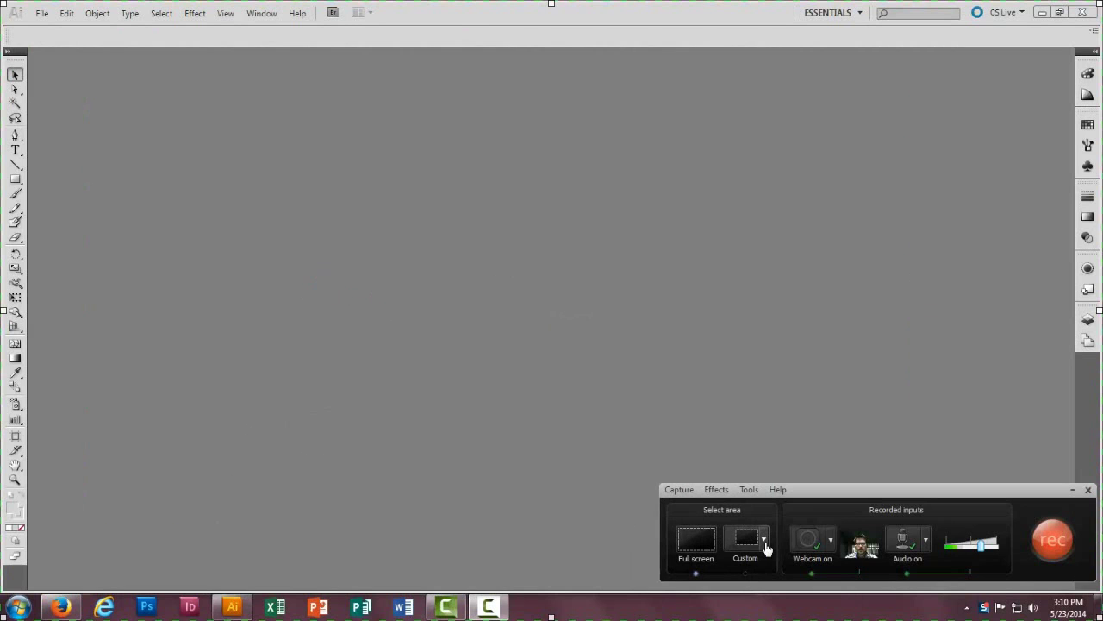
pyautogui.click(1059, 12)
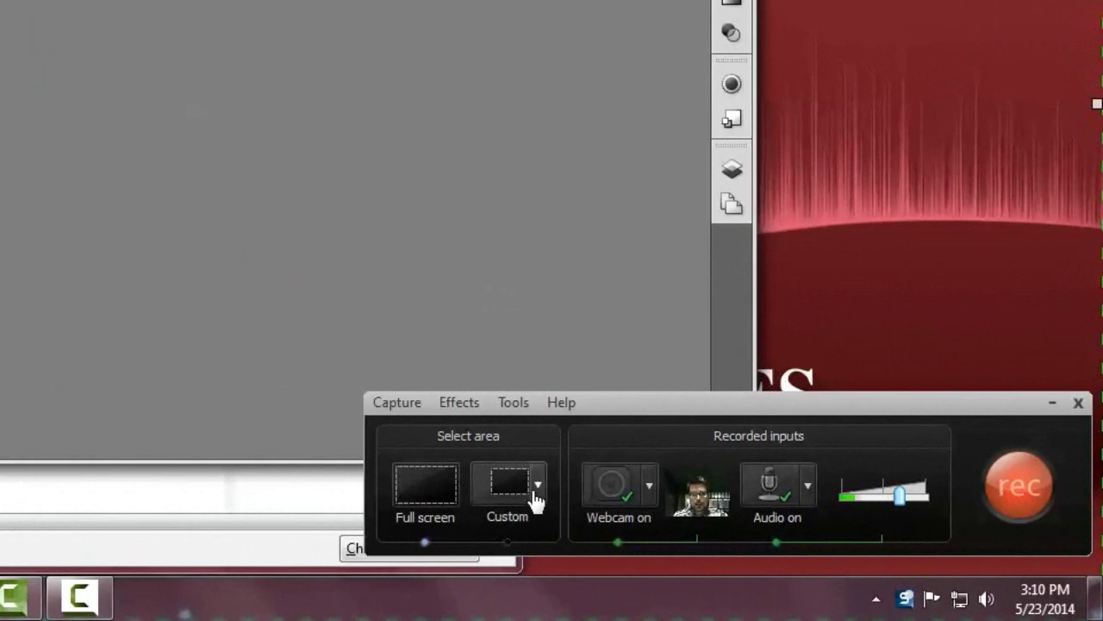
pyautogui.click(536, 488)
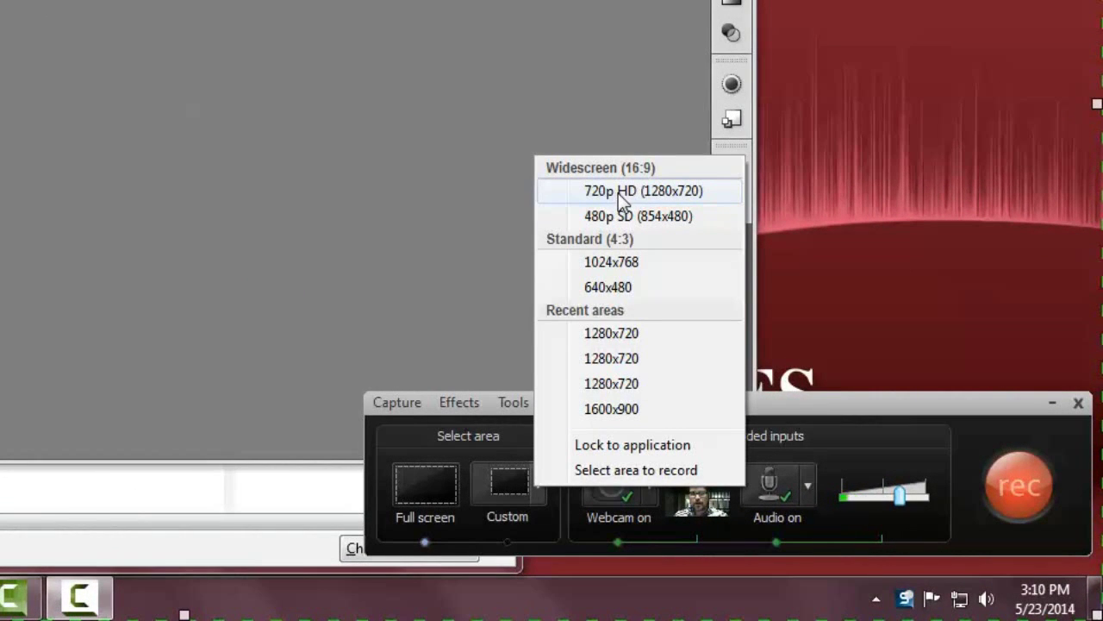
pyautogui.click(619, 195)
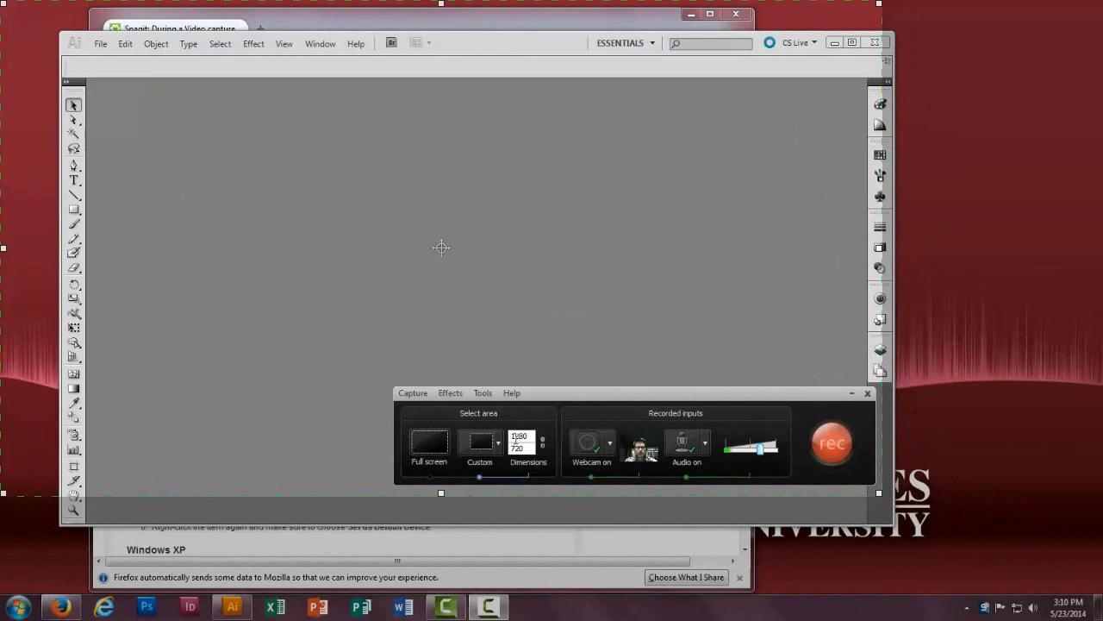
pyautogui.click(498, 444)
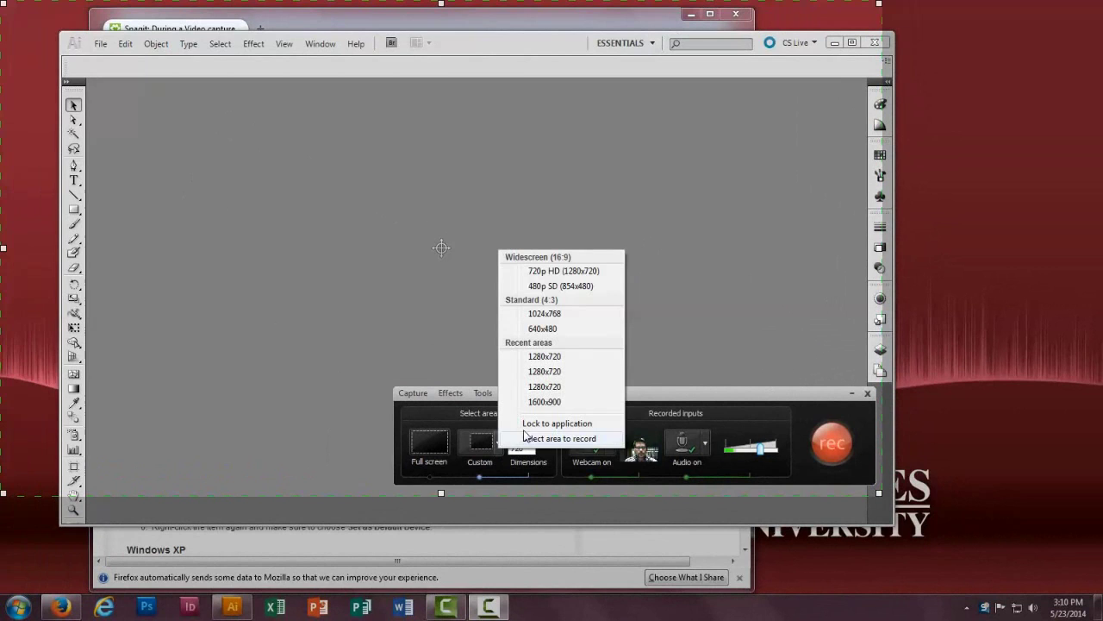
pyautogui.click(534, 423)
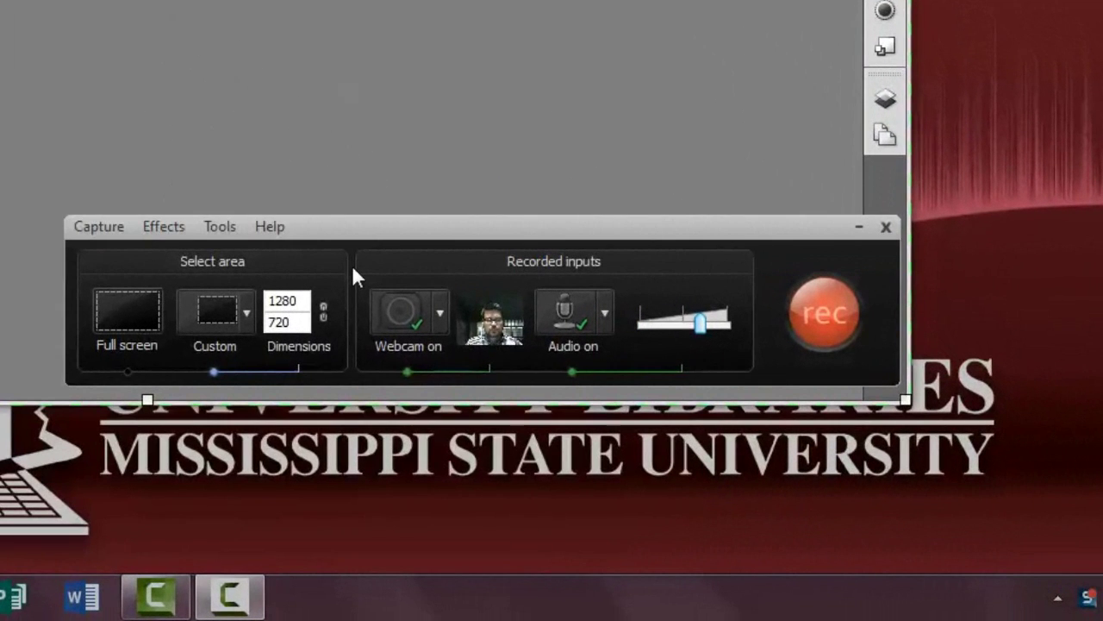
pyautogui.click(440, 315)
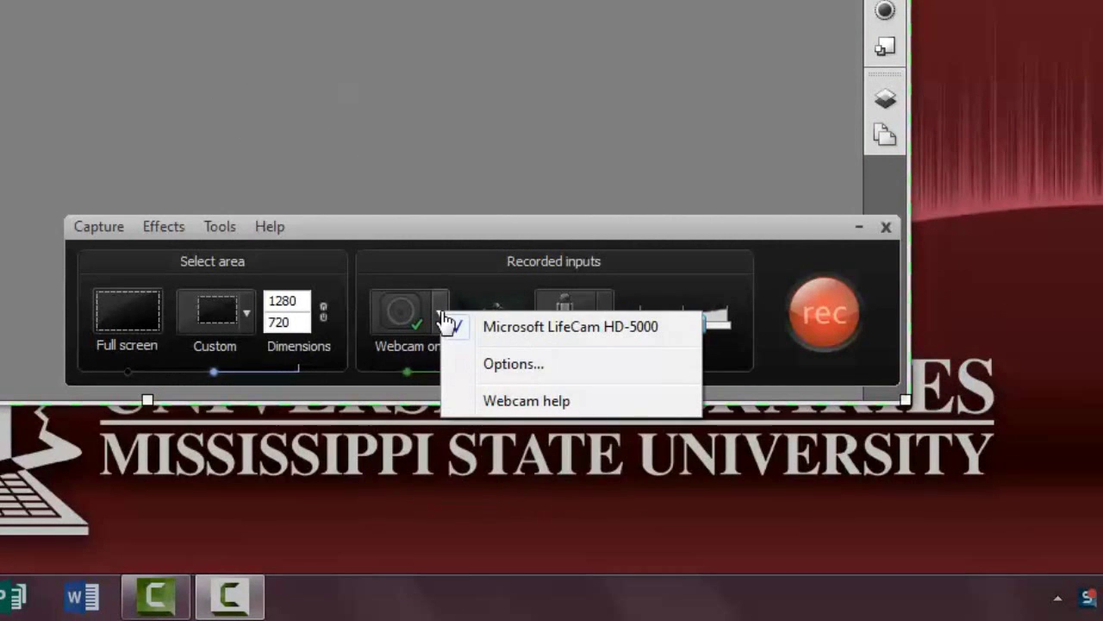
pyautogui.click(441, 315)
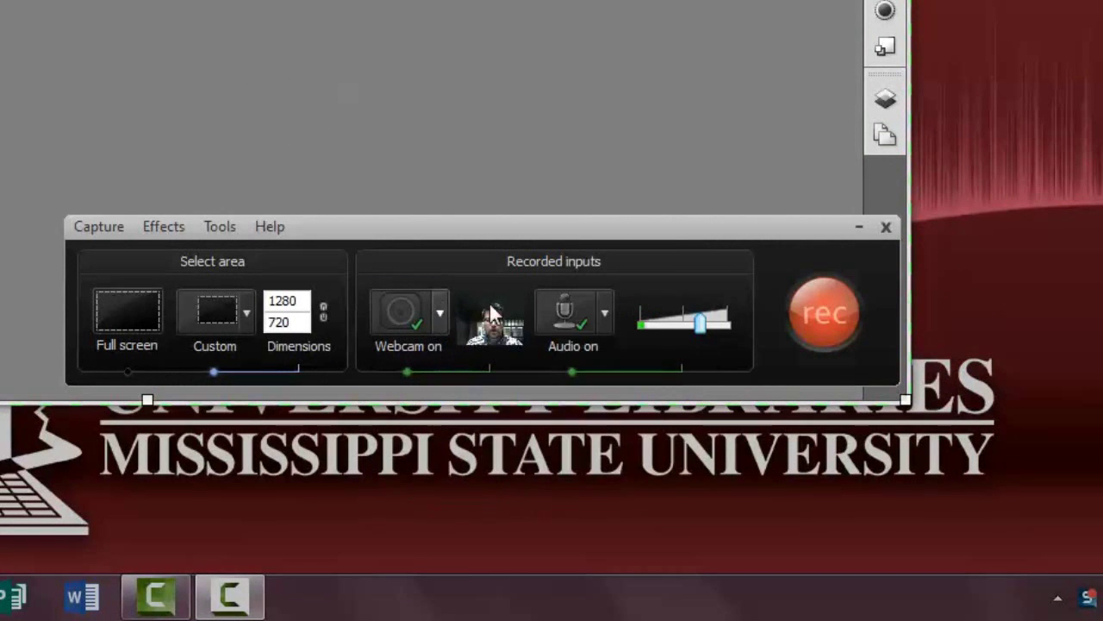
pyautogui.click(607, 317)
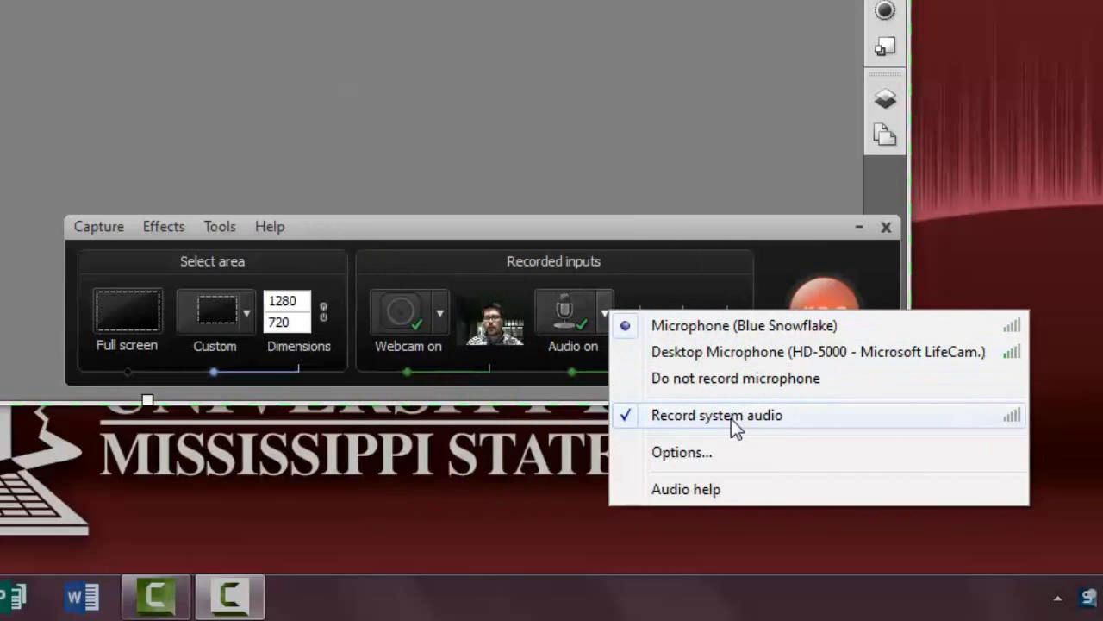
pyautogui.click(606, 312)
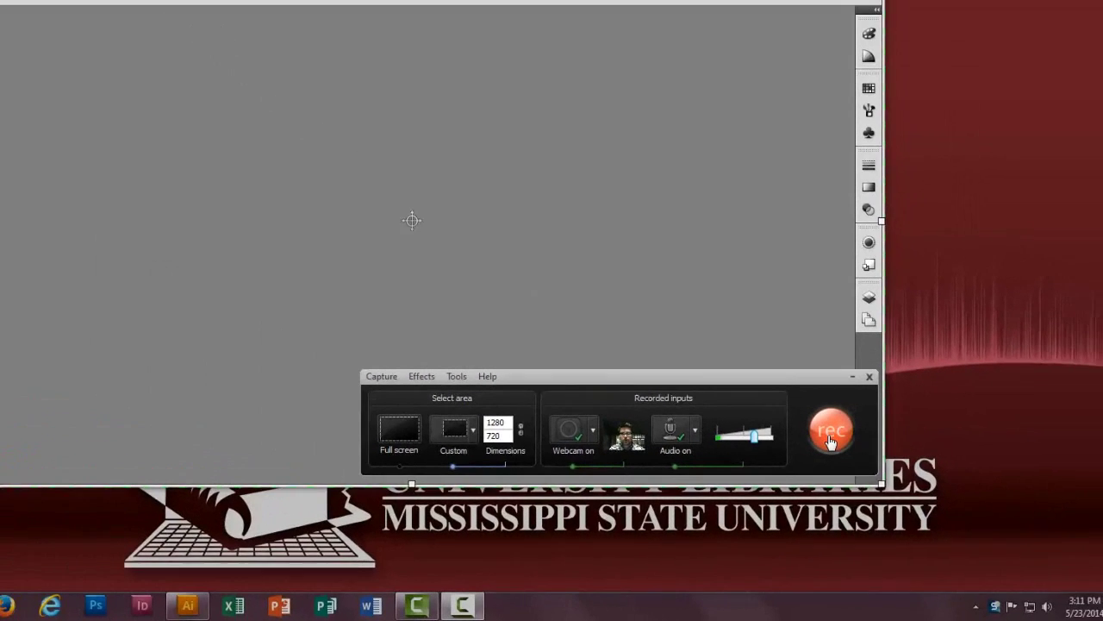
# Step: Start recording and open an existing drawing in Illustrator
pyautogui.click(830, 450)
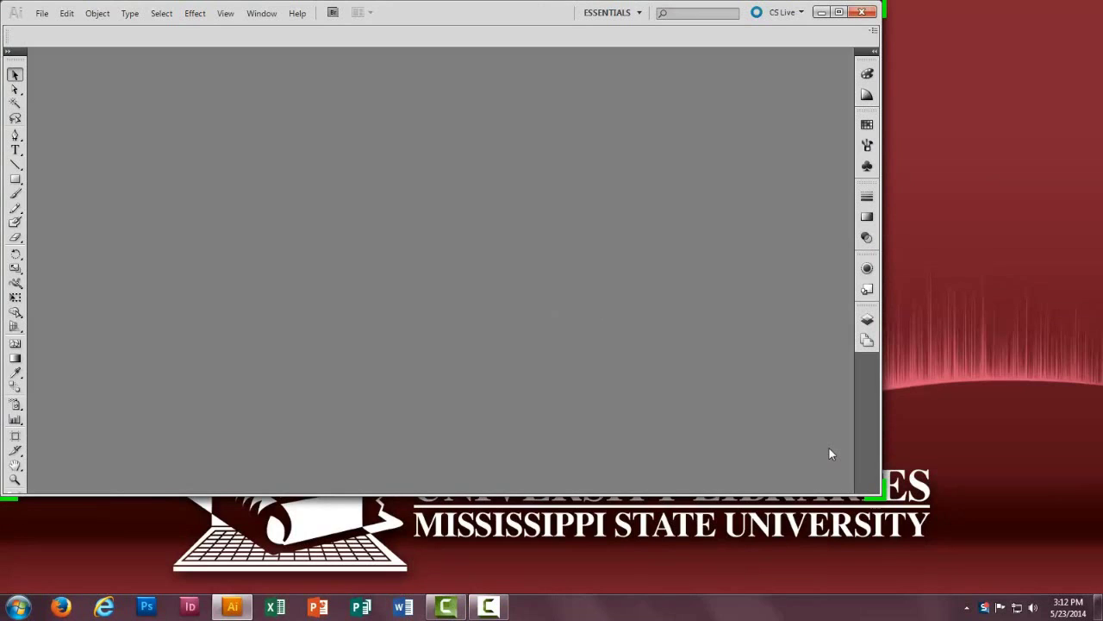
pyautogui.click(42, 13)
pyautogui.click(43, 56)
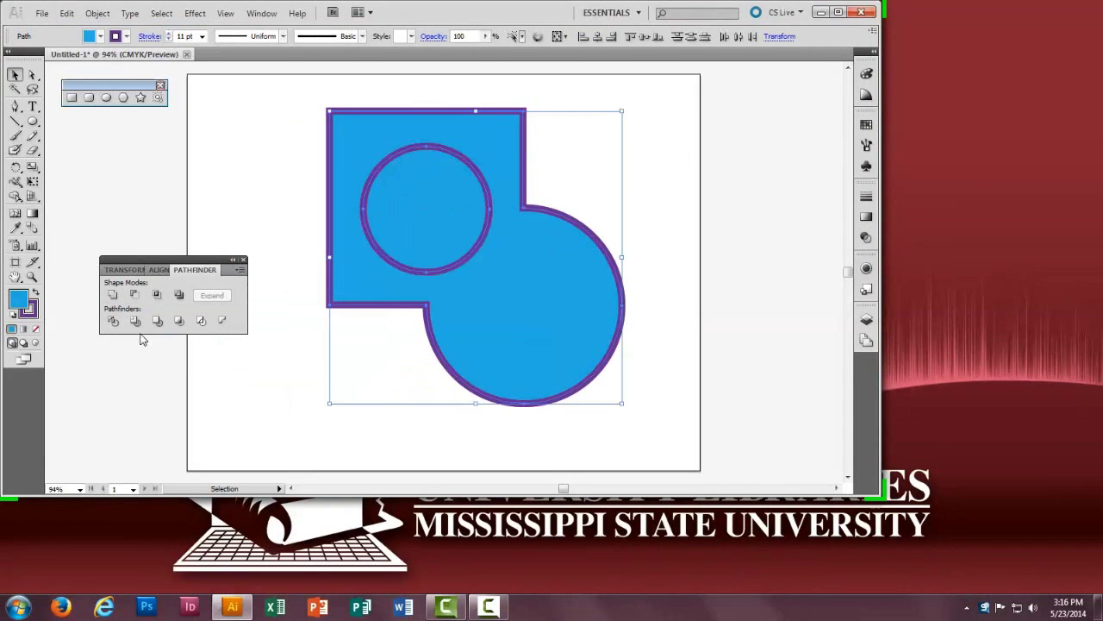
# Step: Make the inner circle a hole with Ctrl+8, then draw a large circle beside it
pyautogui.hotkey('ctrl', '8')
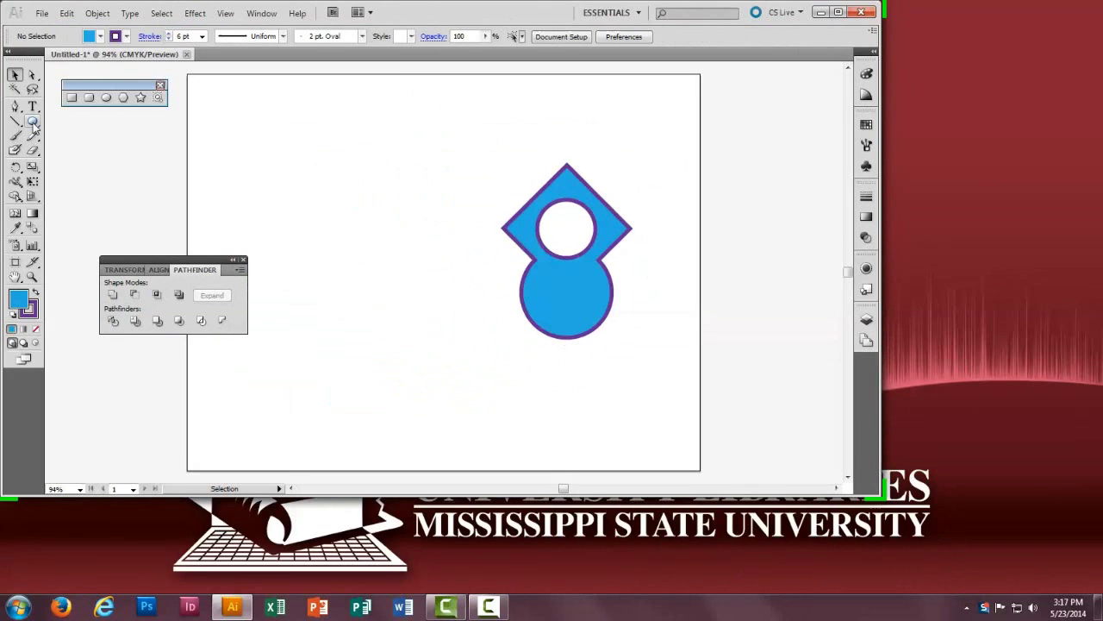
pyautogui.click(32, 121)
pyautogui.moveTo(393, 142); pyautogui.dragTo(595, 343)
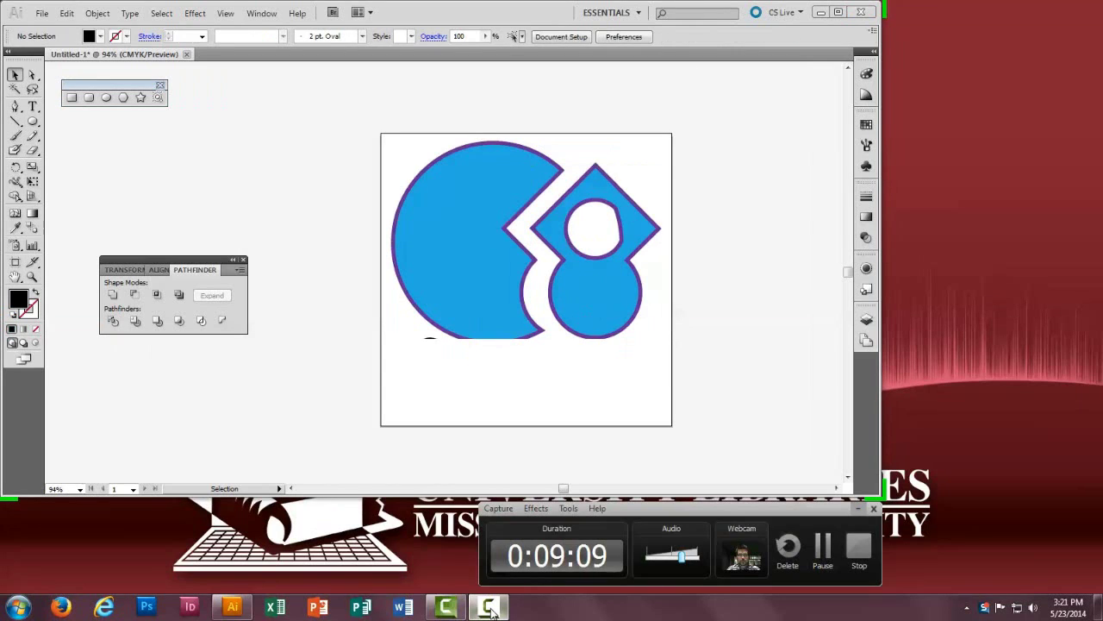
# Step: Minimize and restore the recorder, resume, then stop the recording at 9:31
pyautogui.click(490, 608)
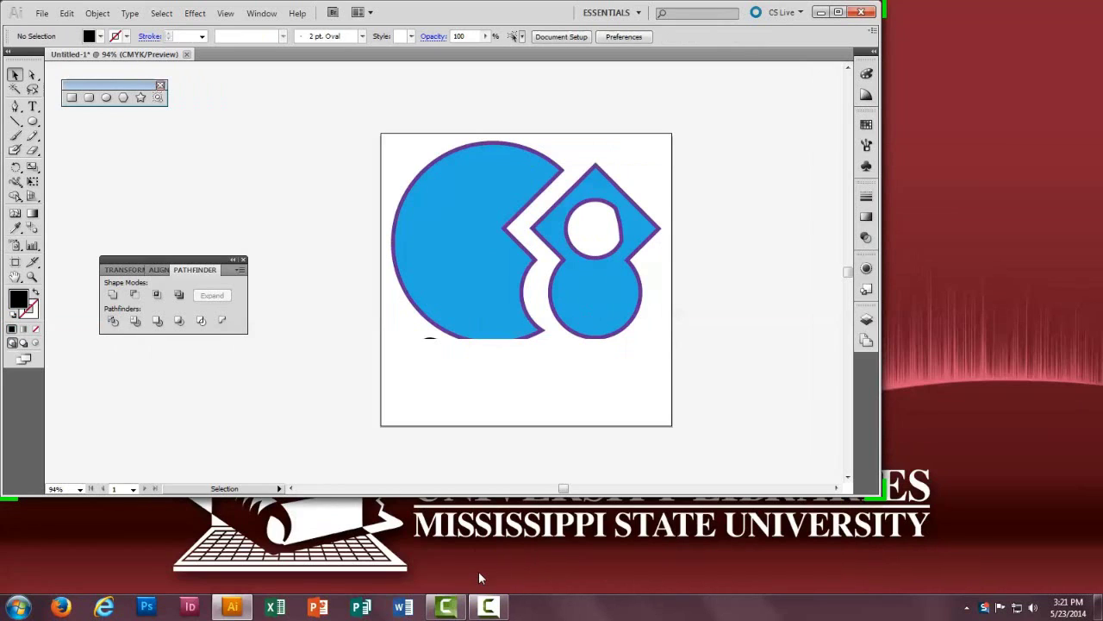
pyautogui.click(489, 607)
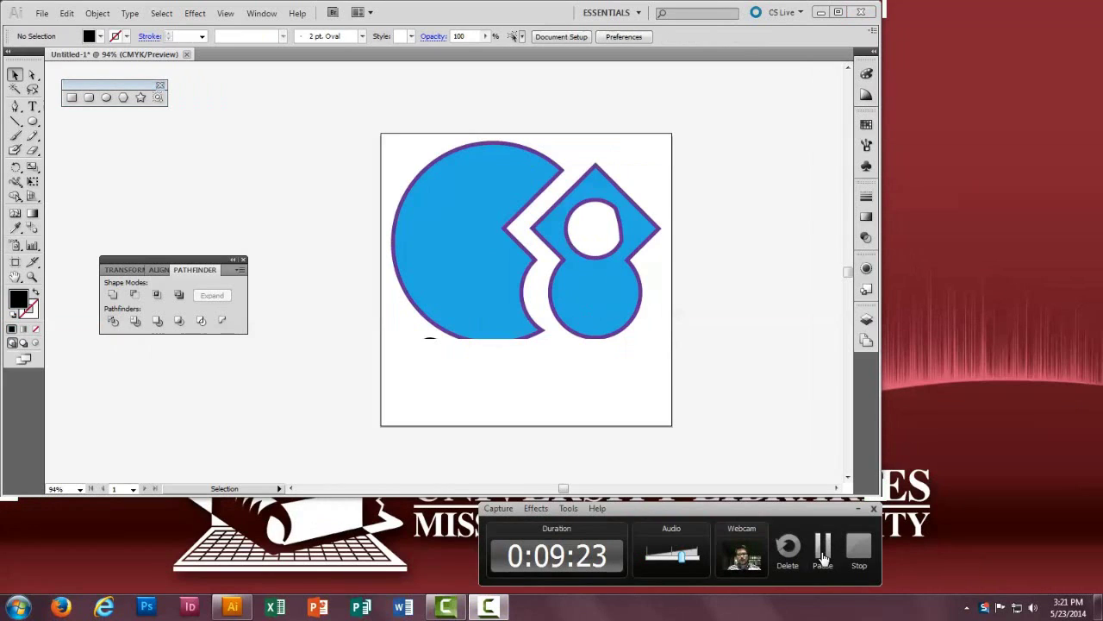
pyautogui.click(823, 559)
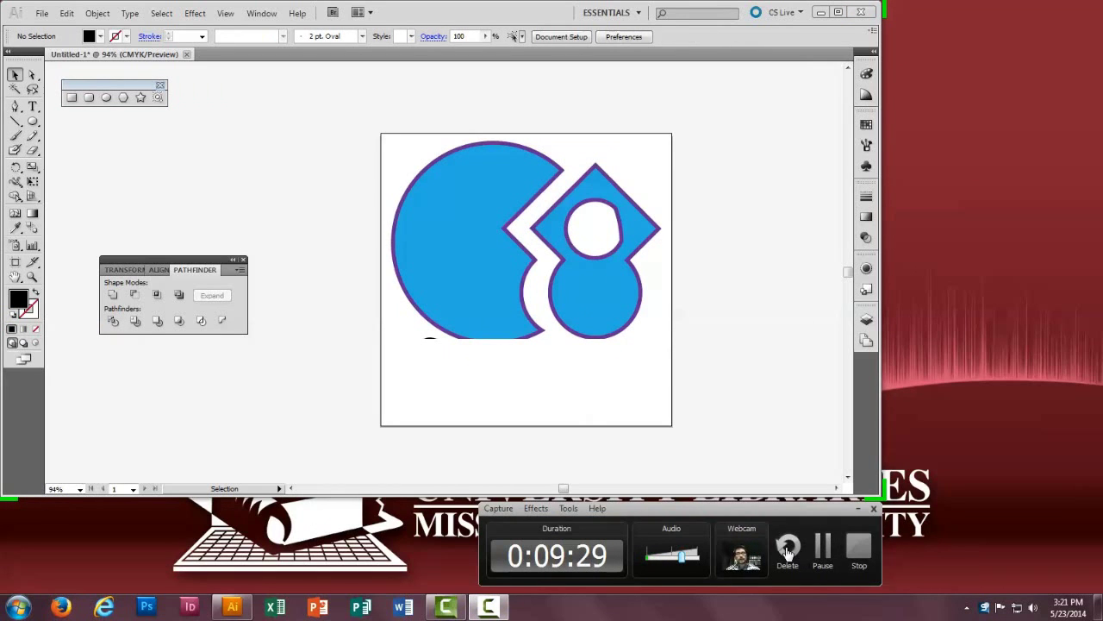
pyautogui.click(860, 551)
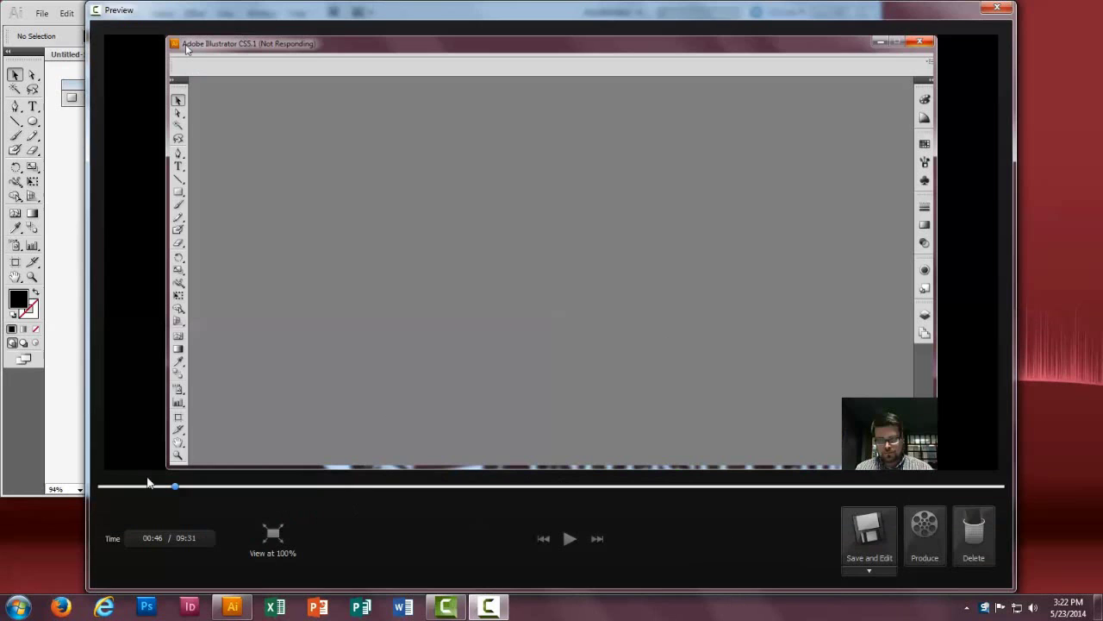
# Step: Scrub through the recorded preview, then Save and Edit it into Camtasia Studio
pyautogui.moveTo(207, 489)
pyautogui.mouseDown()
pyautogui.moveTo(468, 487)
pyautogui.moveTo(579, 501)
pyautogui.mouseUp()
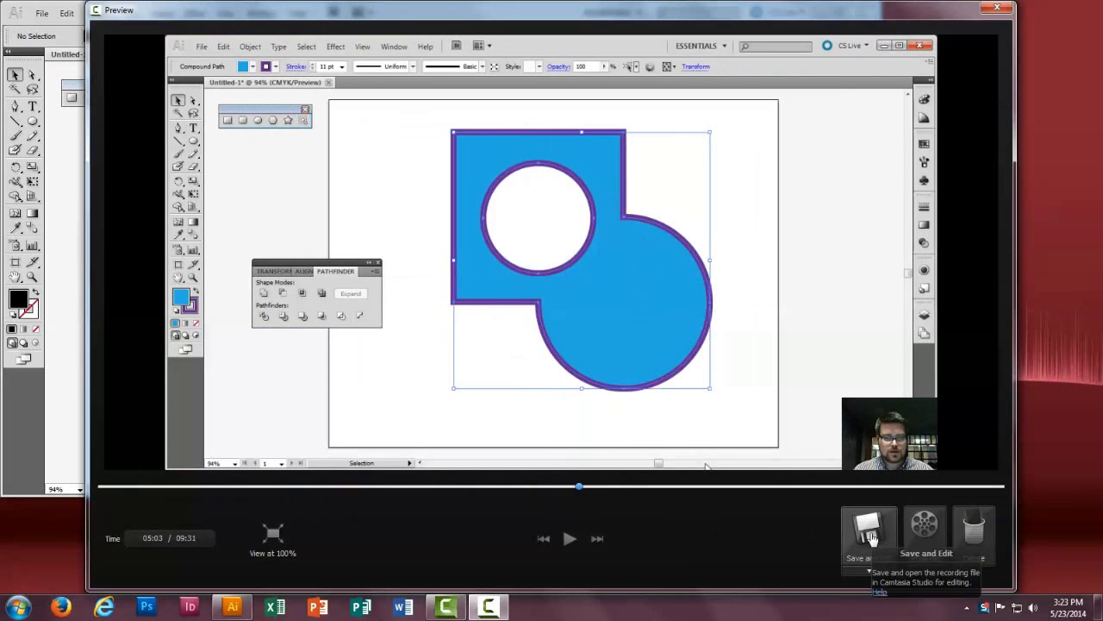
pyautogui.click(871, 537)
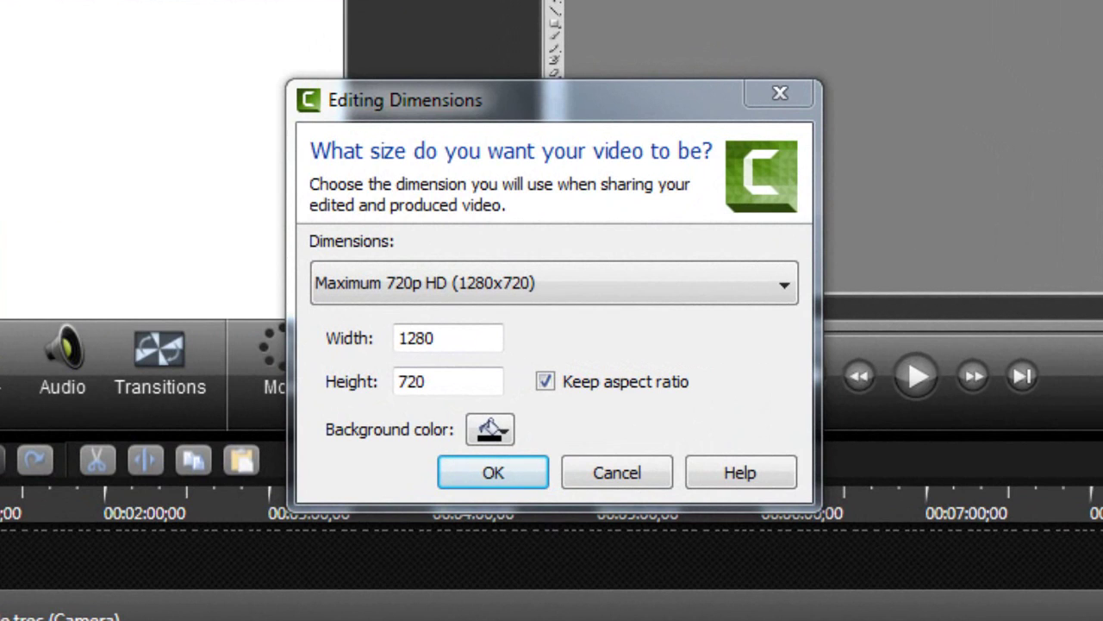
# Step: Keep the 1280 × 720 editing dimensions with a black background and confirm them
pyautogui.click(784, 293)
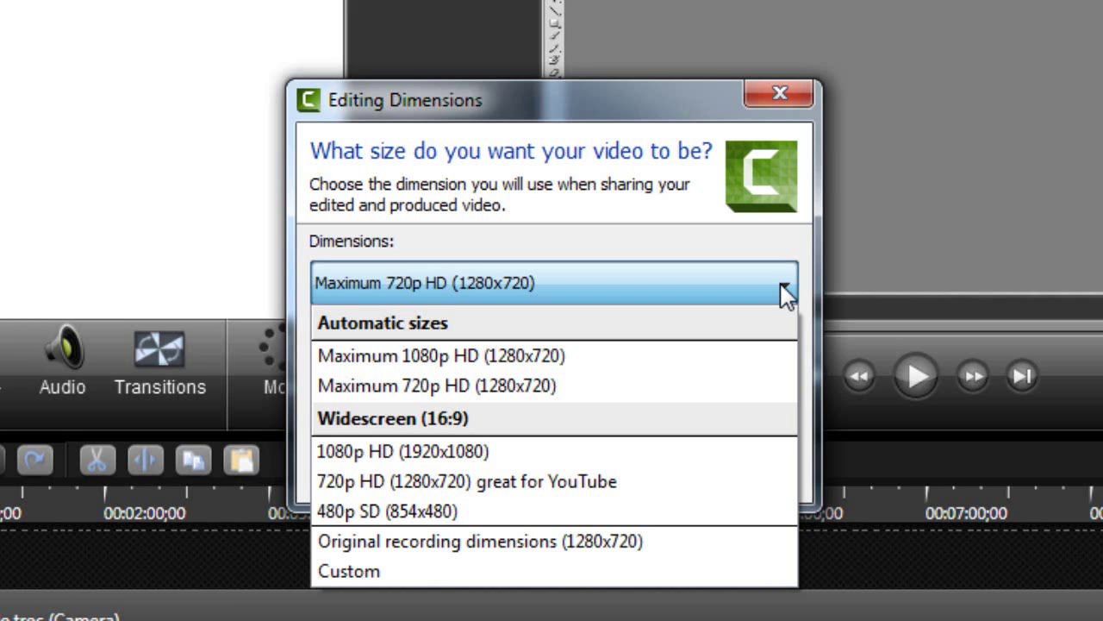
pyautogui.click(786, 293)
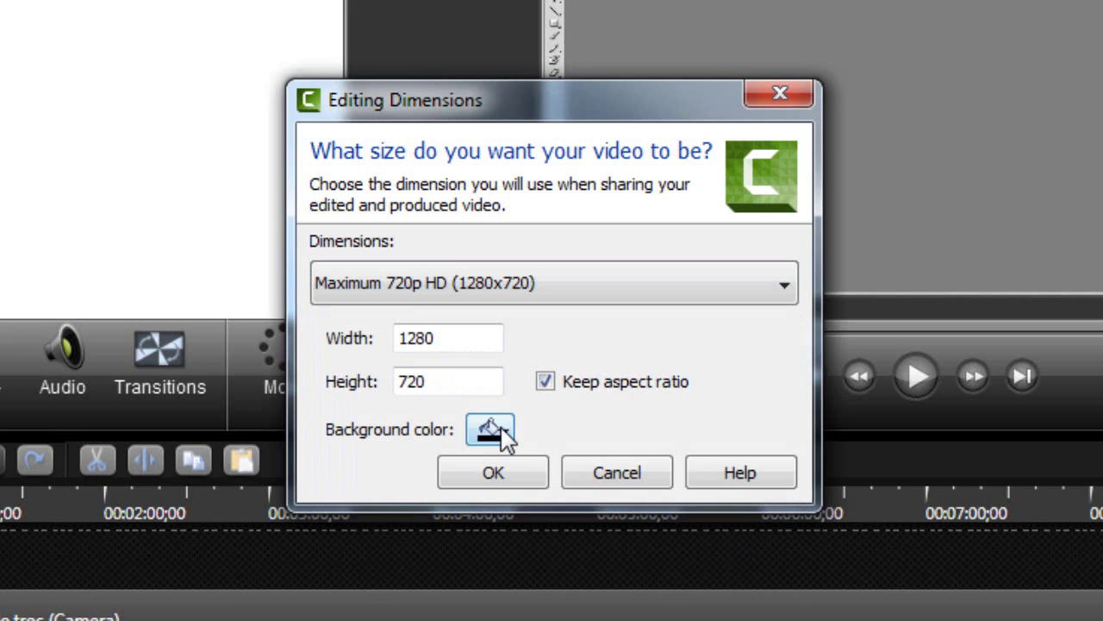
pyautogui.click(503, 435)
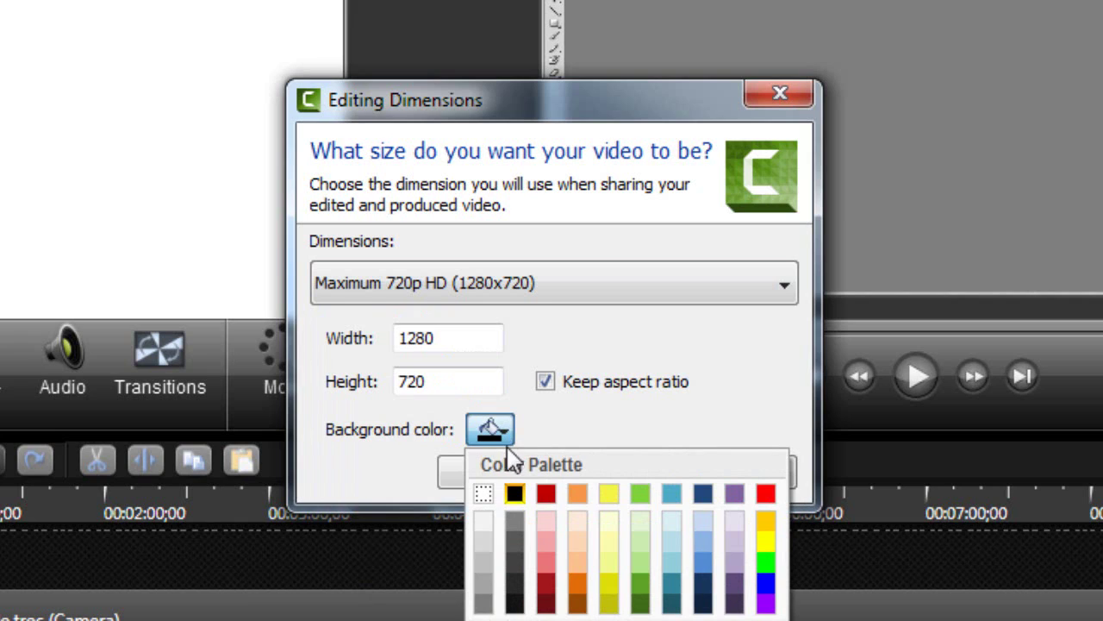
pyautogui.click(515, 493)
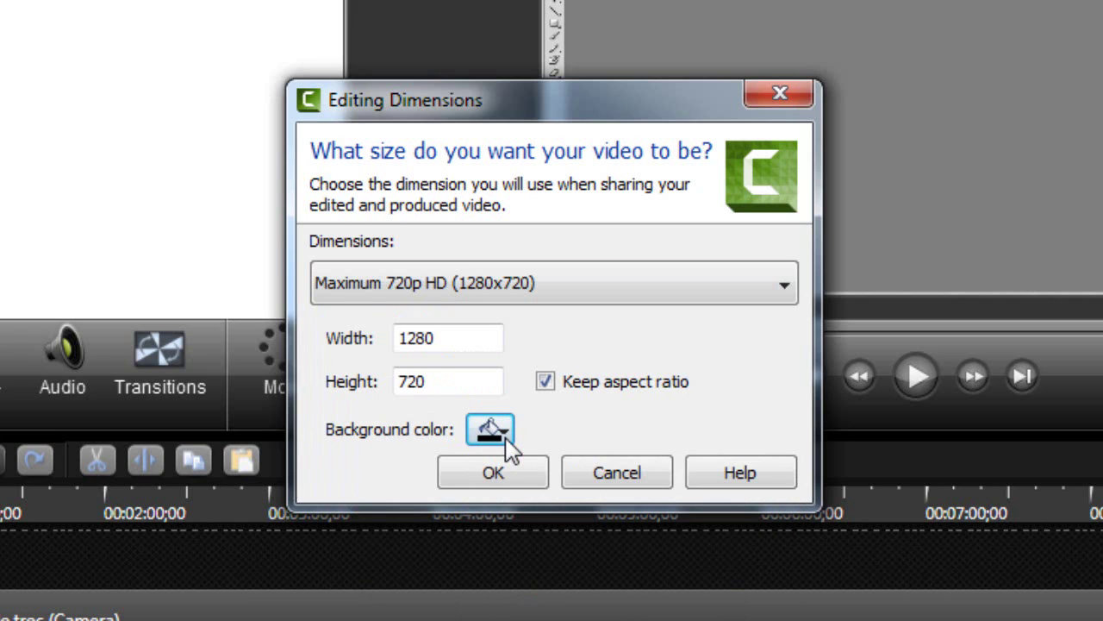
pyautogui.click(498, 474)
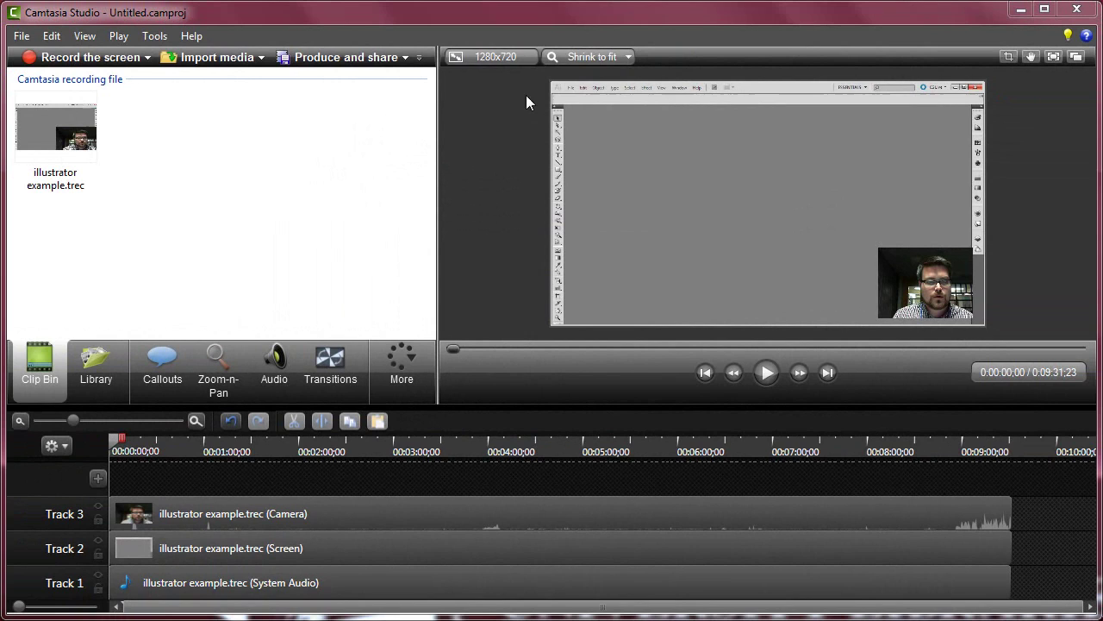
pyautogui.click(500, 60)
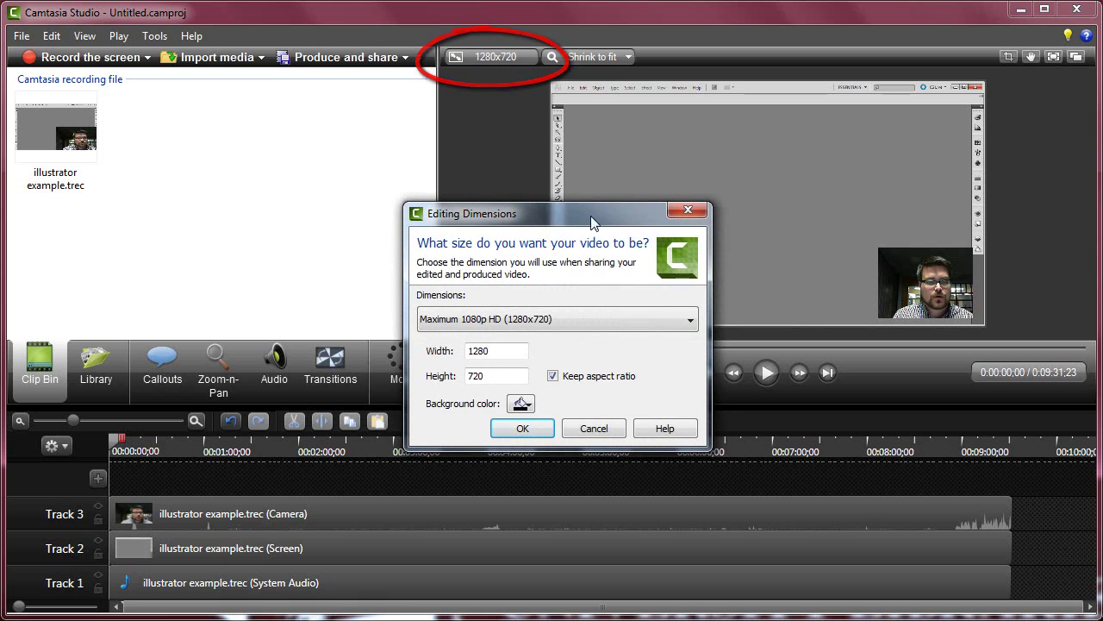
pyautogui.click(527, 429)
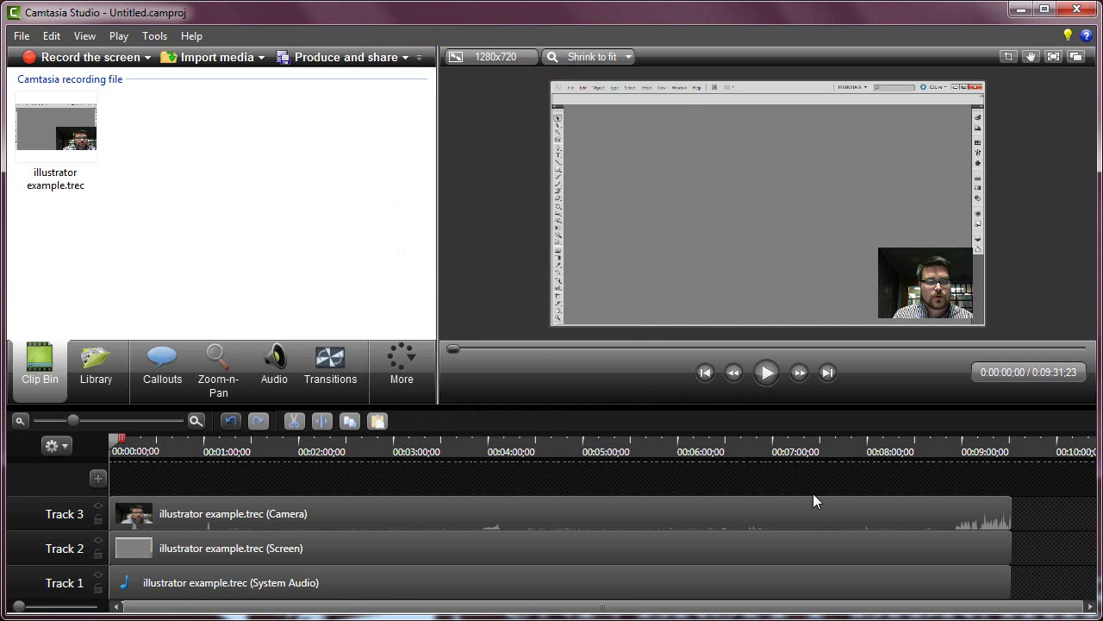
# Step: Save the project as 'camtasia example' and dismiss the saved notice
pyautogui.click(22, 36)
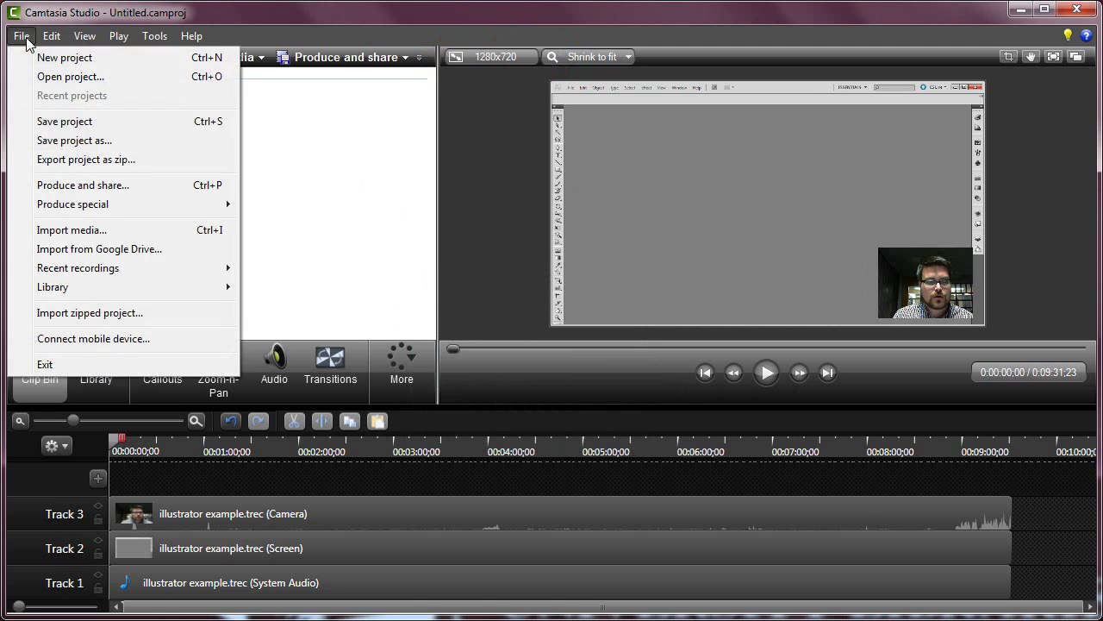
pyautogui.click(47, 120)
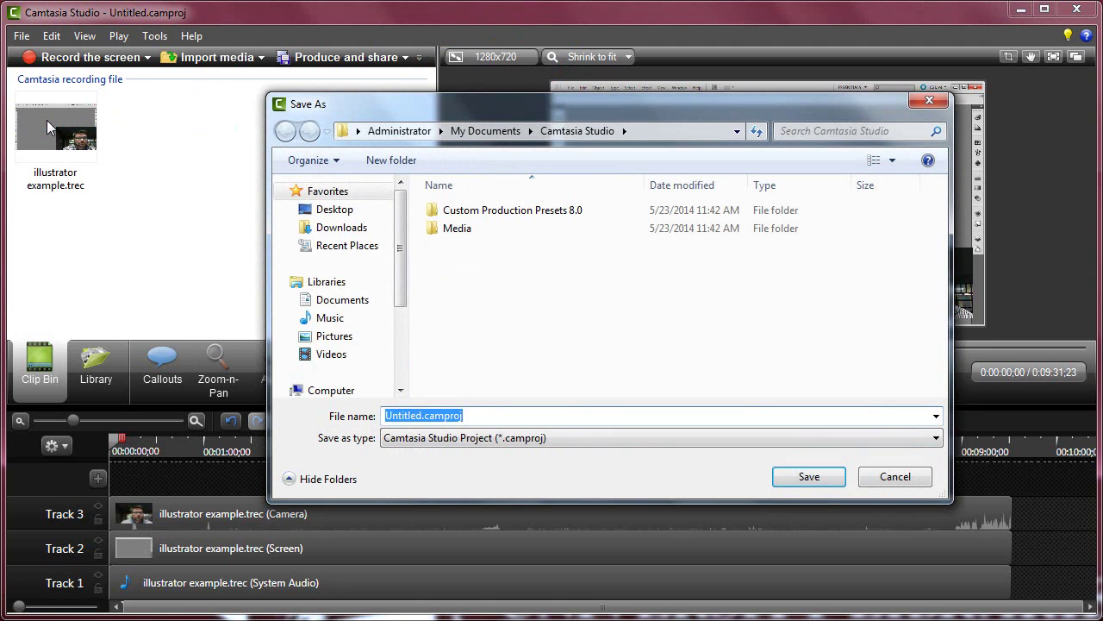
pyautogui.write('camp')
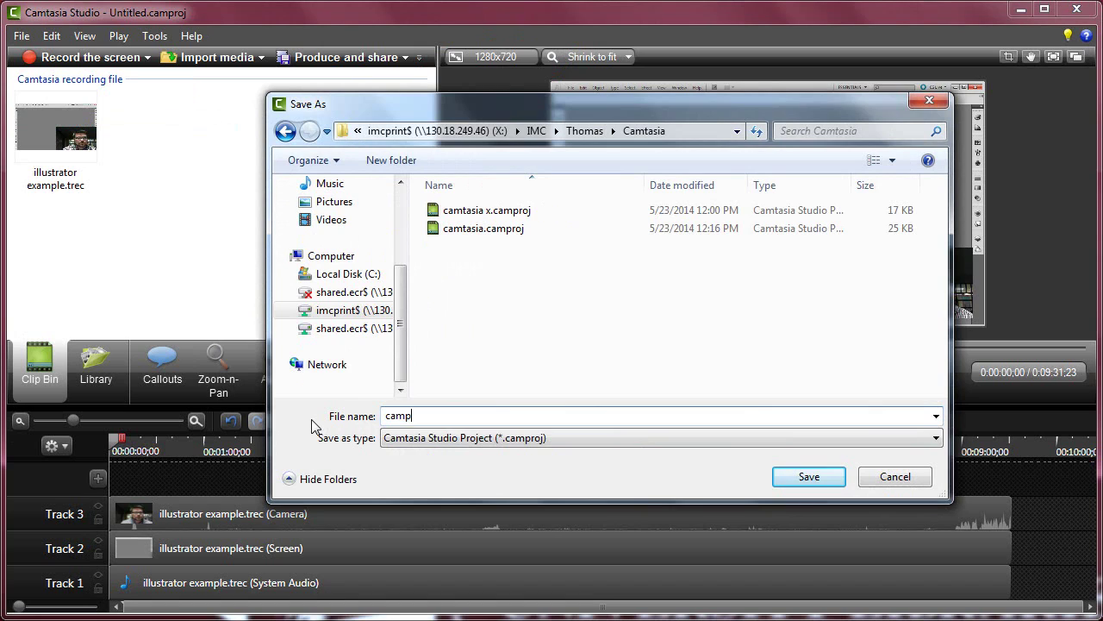
pyautogui.press('BackSpace')
pyautogui.write('tasia example')
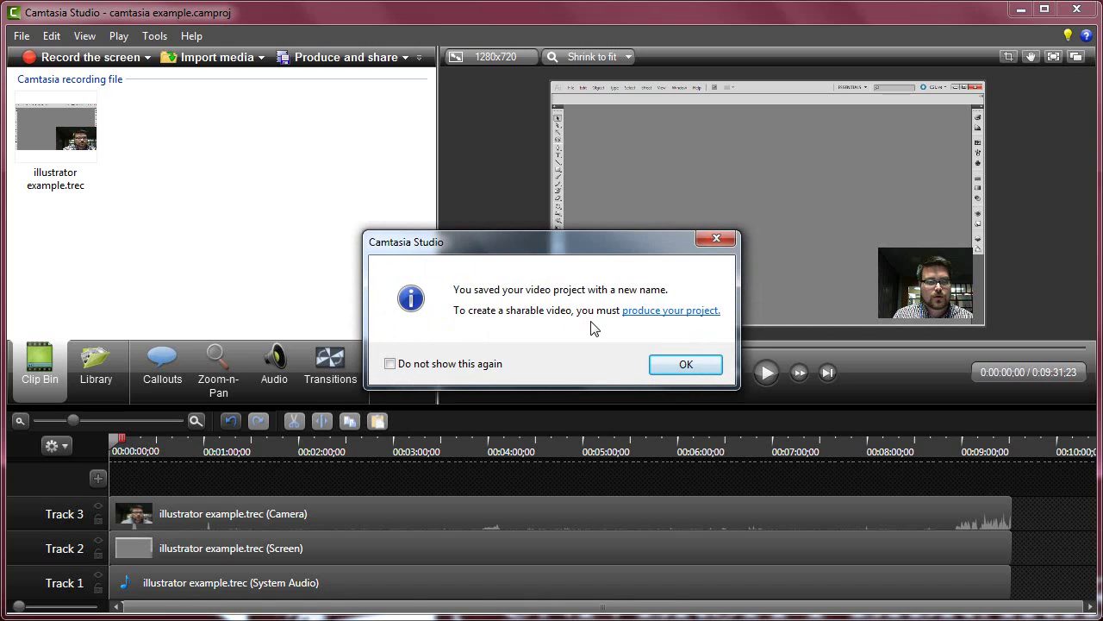
pyautogui.click(666, 362)
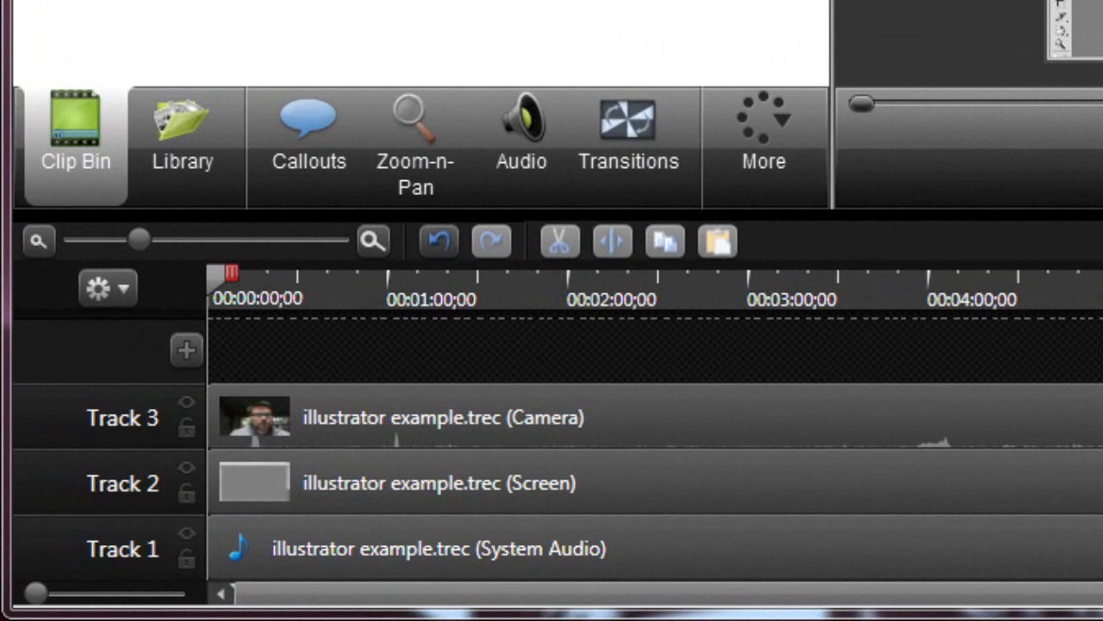
# Step: Select each track's clip, then shrink the webcam picture and move it to the bottom-right corner
pyautogui.click(353, 431)
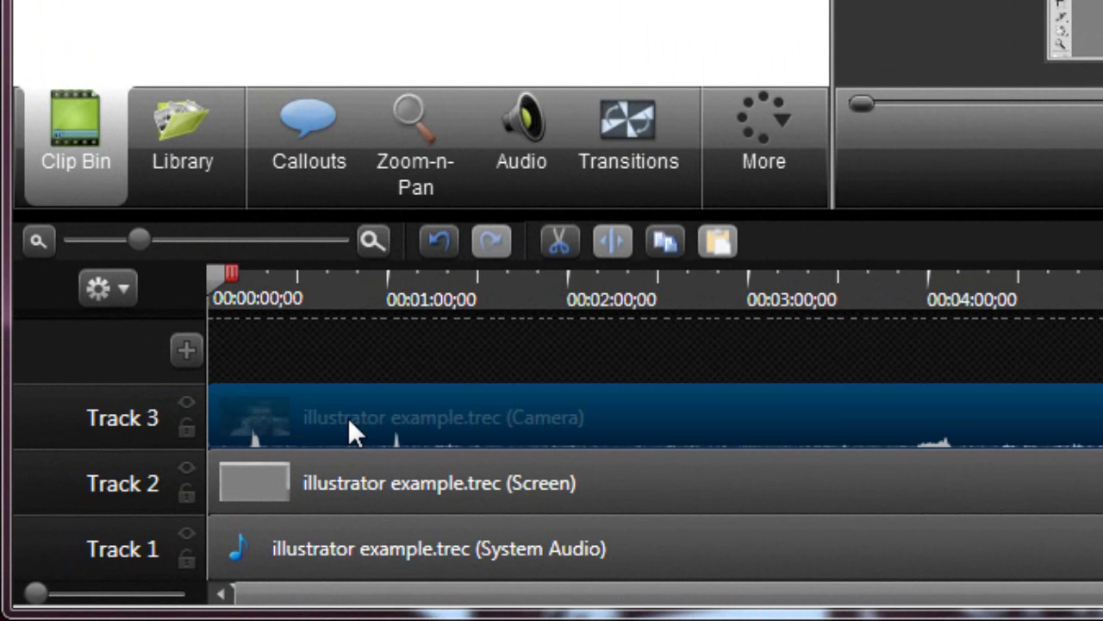
pyautogui.click(339, 496)
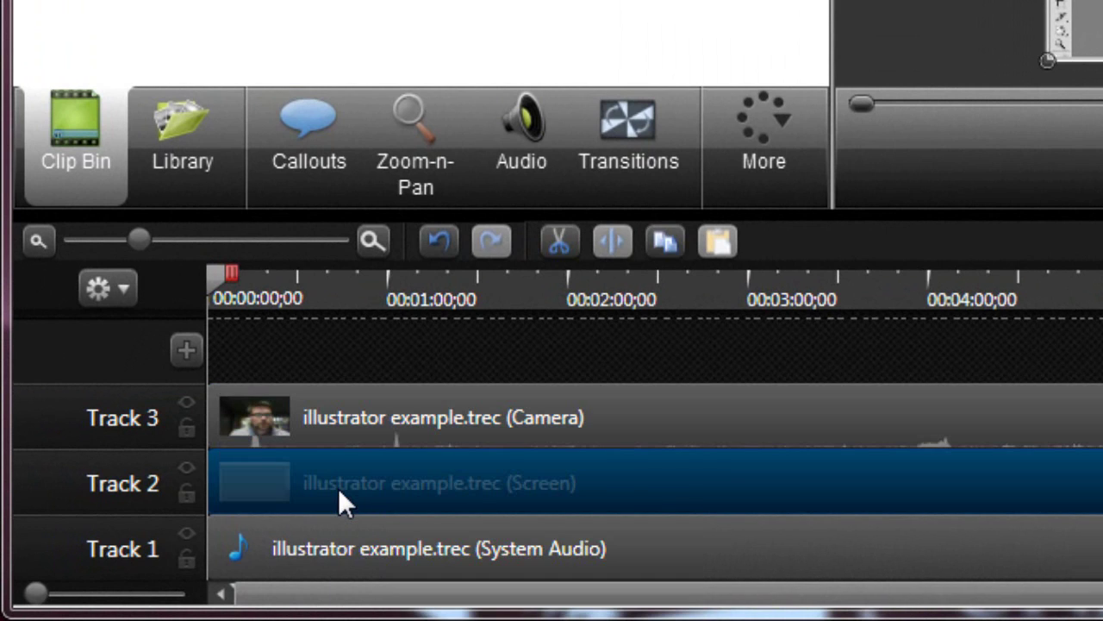
pyautogui.click(362, 567)
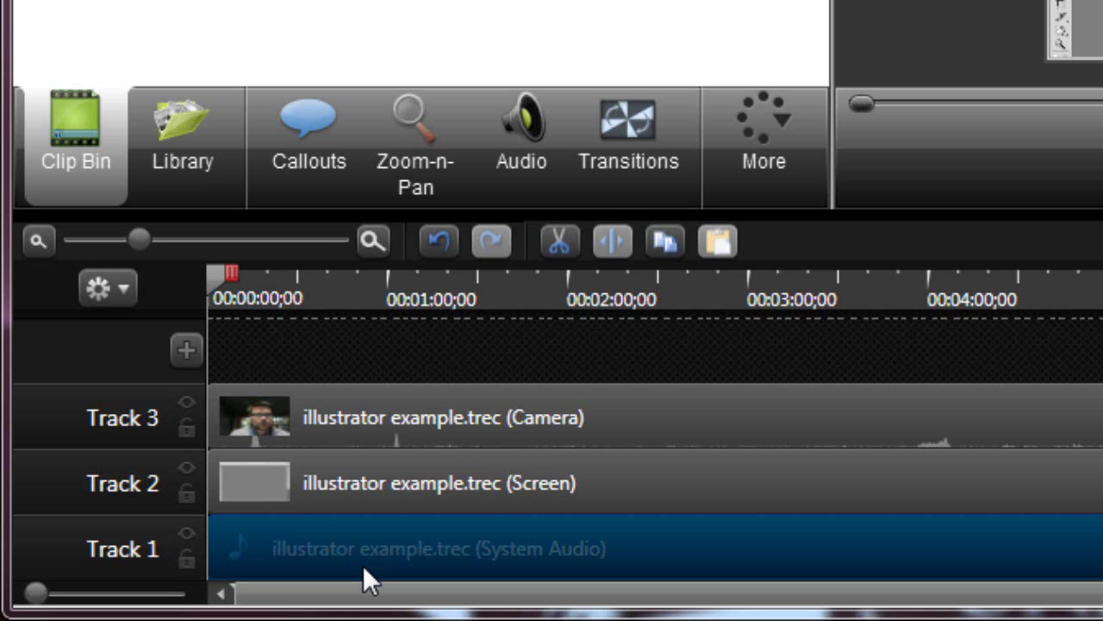
pyautogui.click(356, 422)
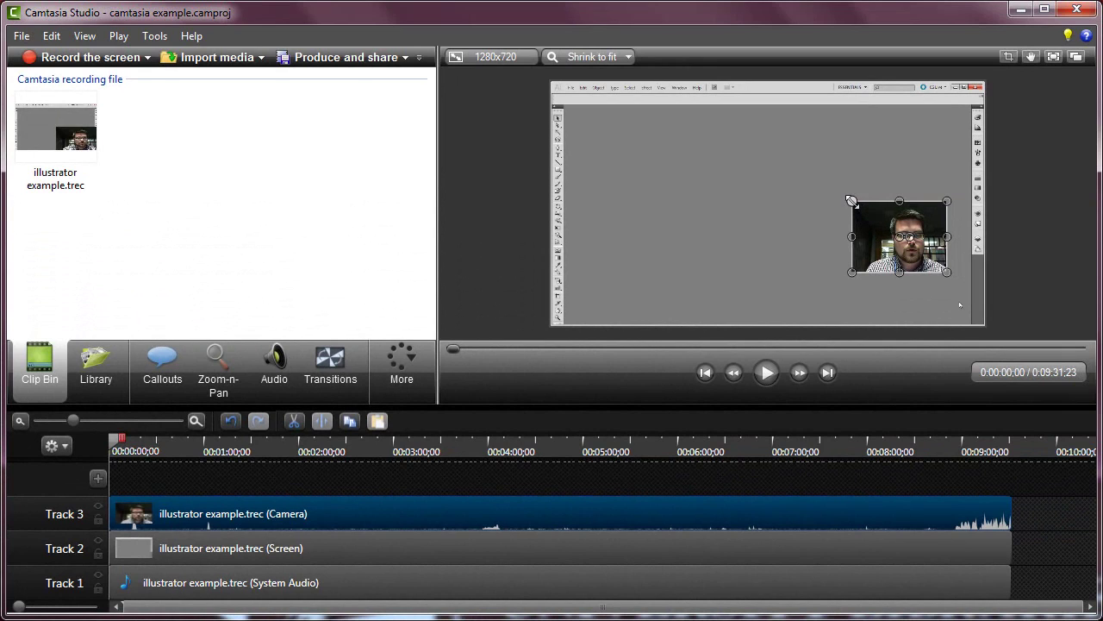
pyautogui.moveTo(851, 201)
pyautogui.mouseDown()
pyautogui.moveTo(806, 169)
pyautogui.moveTo(859, 206)
pyautogui.mouseUp()
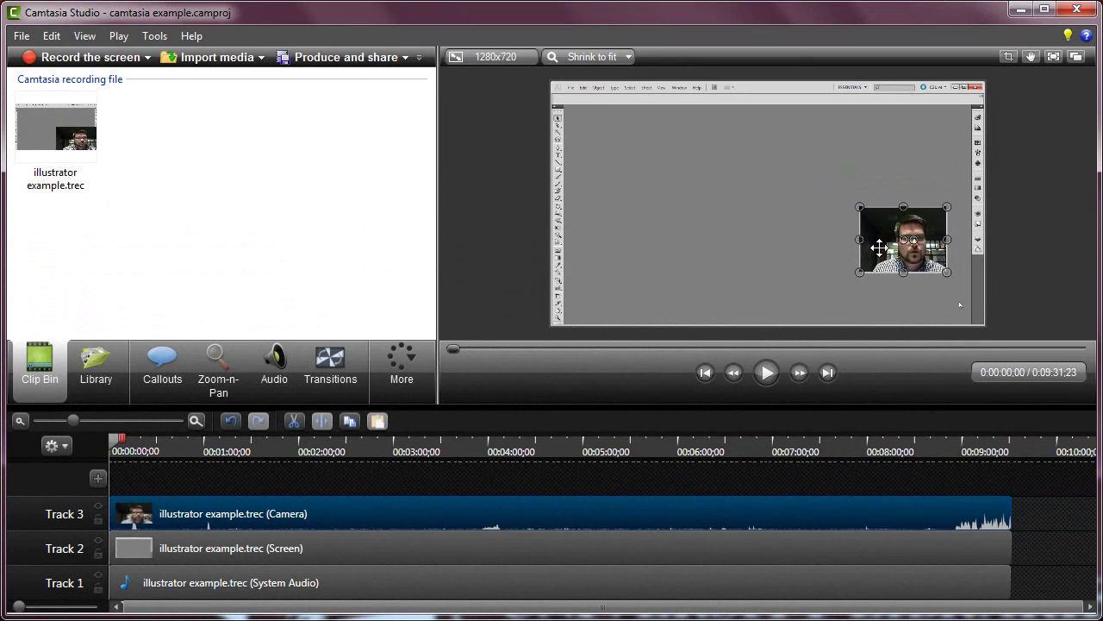
pyautogui.moveTo(878, 249); pyautogui.dragTo(900, 293)
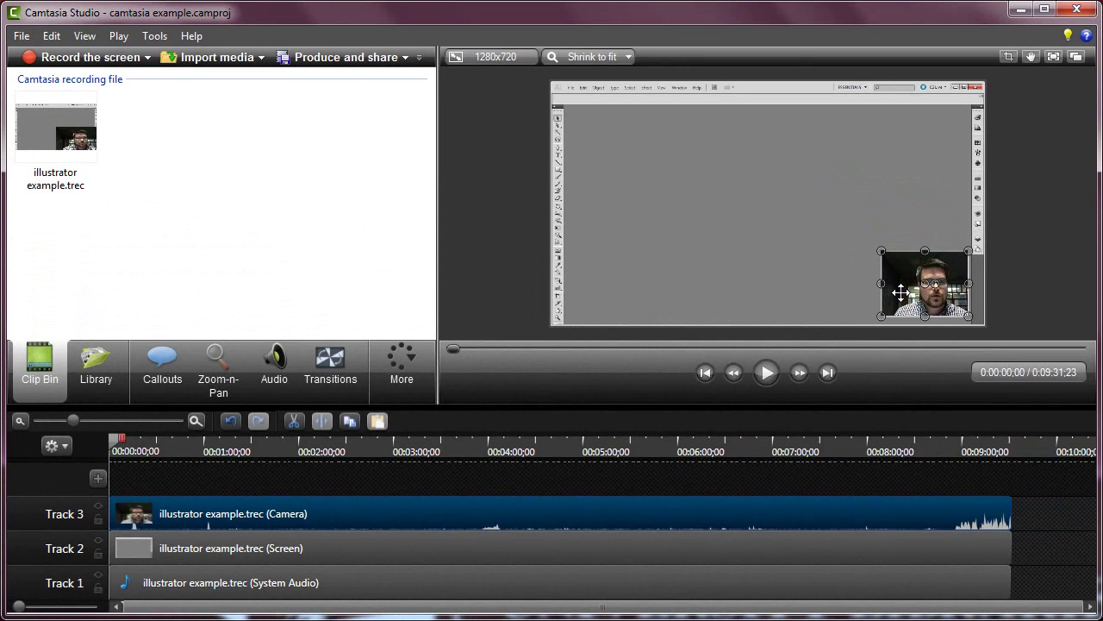
pyautogui.moveTo(982, 526)
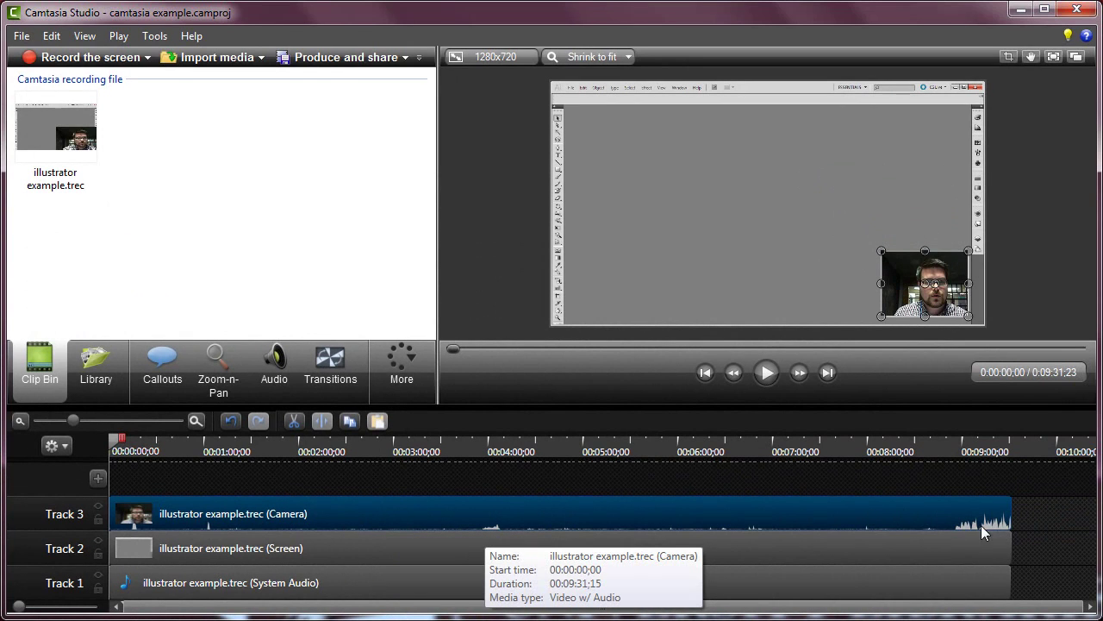
# Step: Separate the camera clip's video and audio onto their own tracks
pyautogui.rightClick(417, 515)
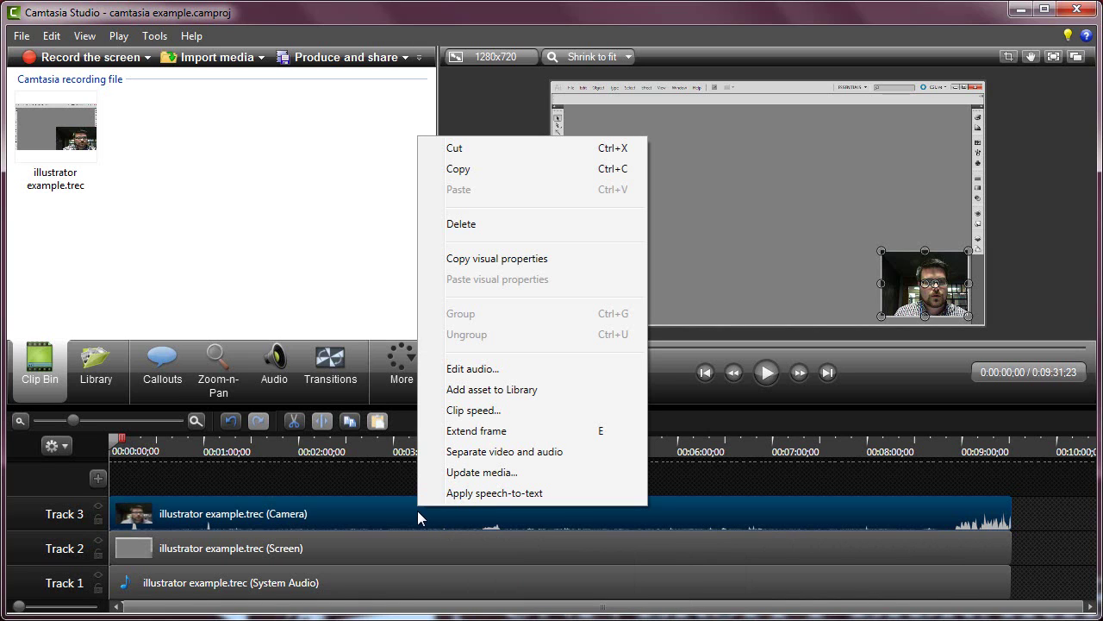
pyautogui.click(484, 458)
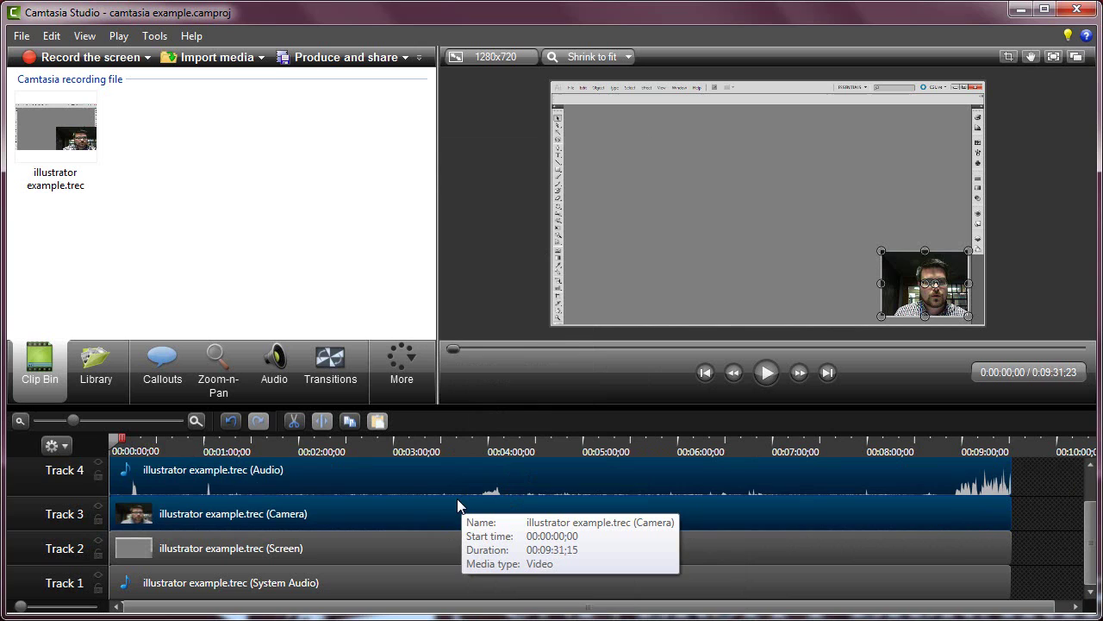
pyautogui.click(366, 484)
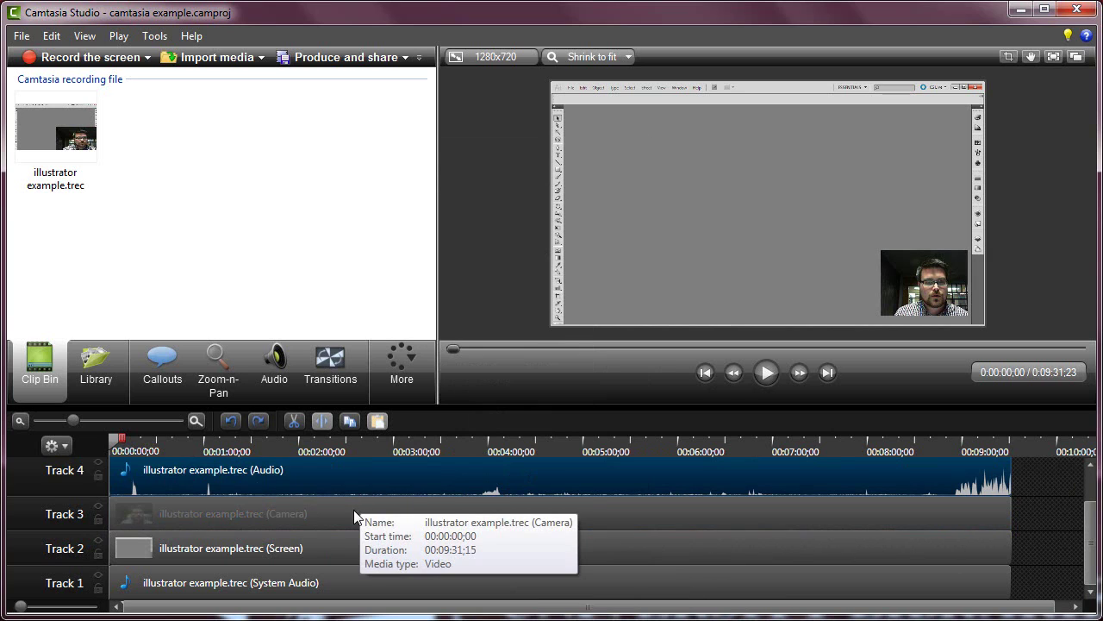
# Step: Delete the webcam video clip from Track 3 and scrub through the recording
pyautogui.click(325, 515)
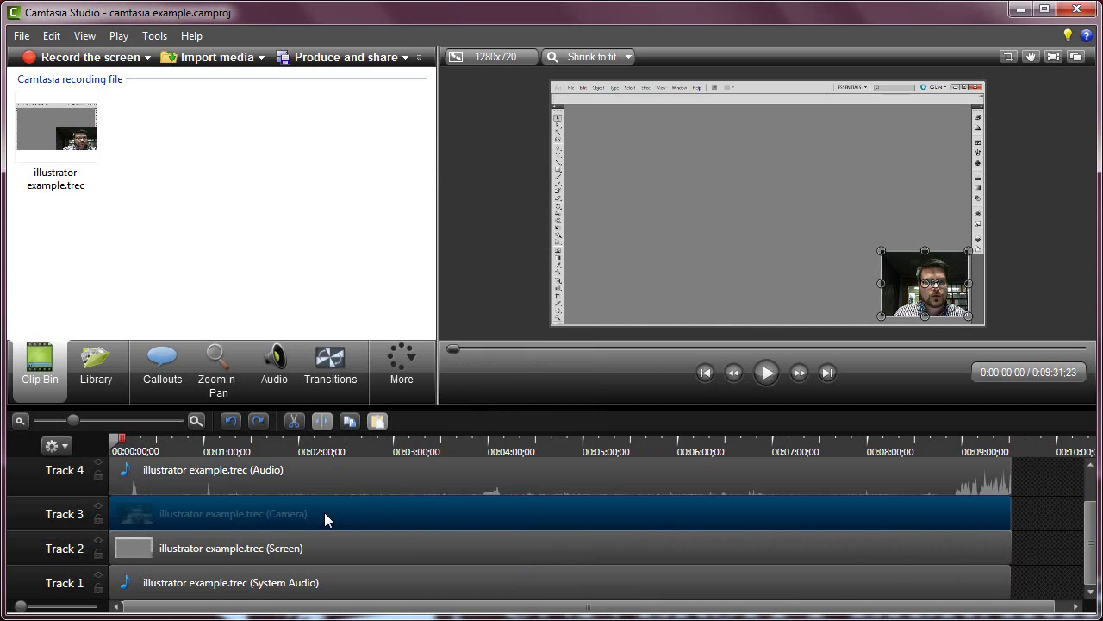
pyautogui.press('Delete')
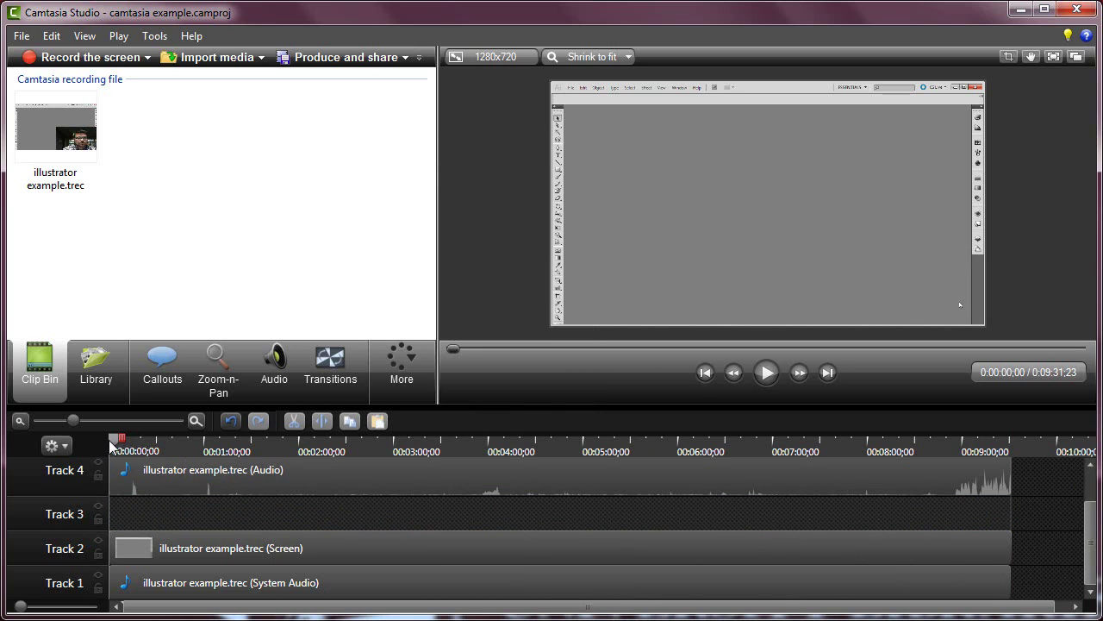
pyautogui.moveTo(112, 444); pyautogui.dragTo(643, 485)
# Step: Drag the webcam audio from Track 4 onto Track 3 and return the playhead to the start
pyautogui.click(563, 483)
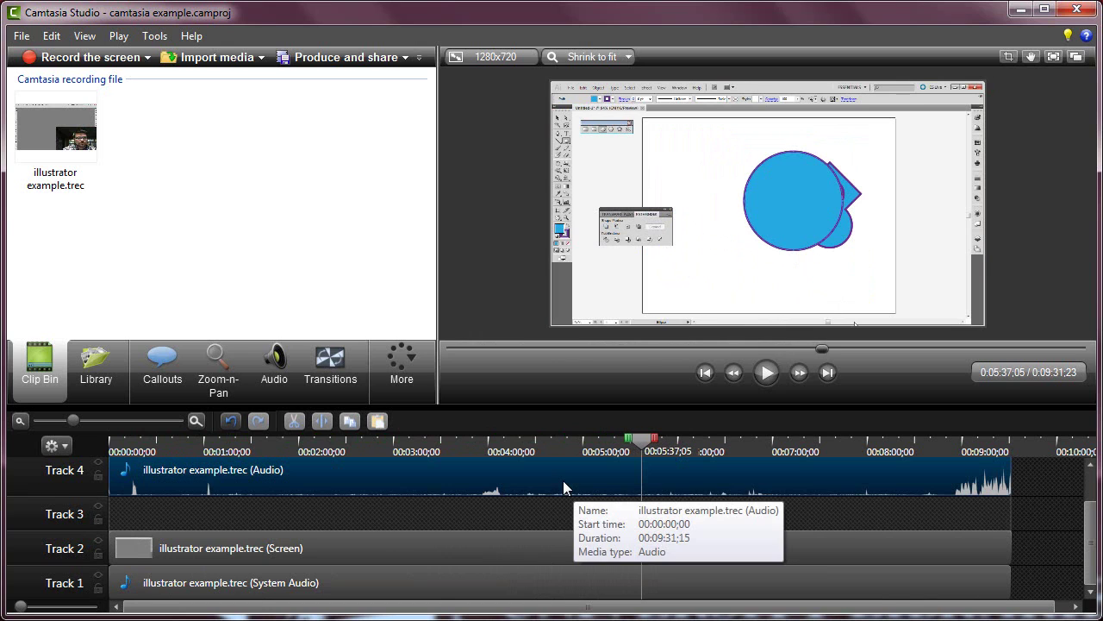
pyautogui.moveTo(563, 489); pyautogui.dragTo(558, 513)
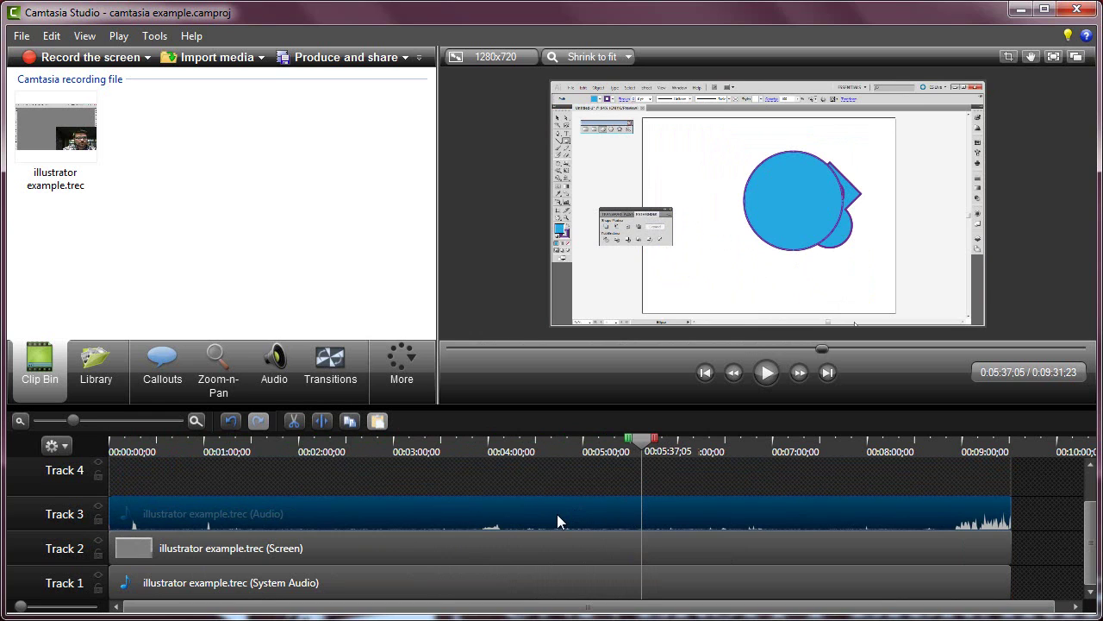
pyautogui.moveTo(557, 514); pyautogui.dragTo(556, 514)
pyautogui.moveTo(629, 442); pyautogui.dragTo(119, 442)
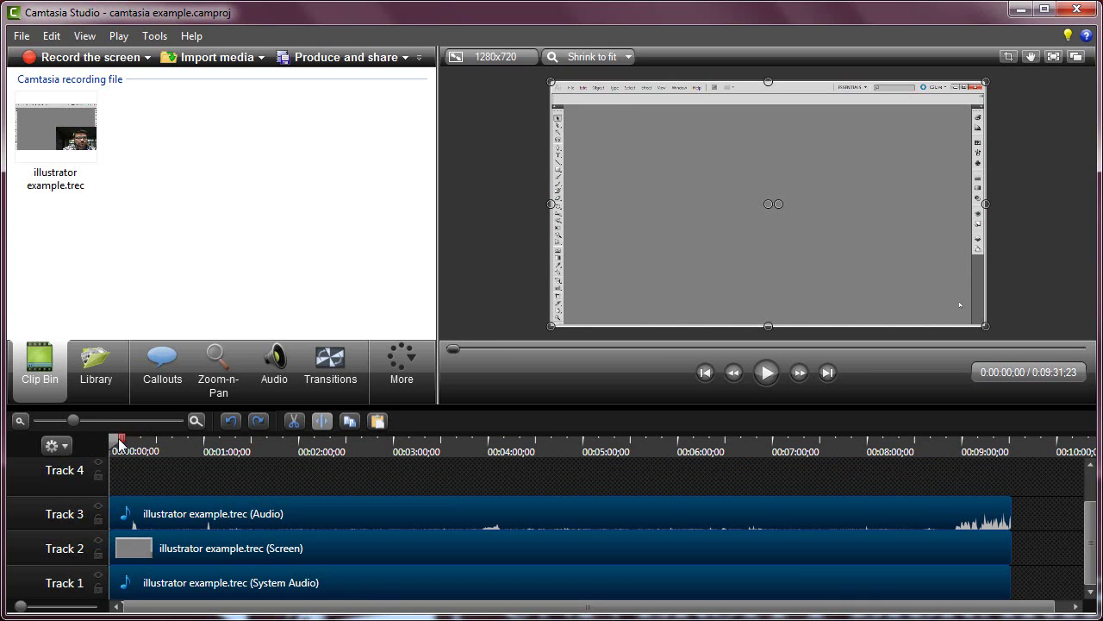
# Step: Cut the 0:00–2:53;15 range from all tracks and play the shortened 6:38 video
pyautogui.moveTo(119, 442)
pyautogui.mouseDown()
pyautogui.moveTo(432, 462)
pyautogui.moveTo(396, 460)
pyautogui.mouseUp()
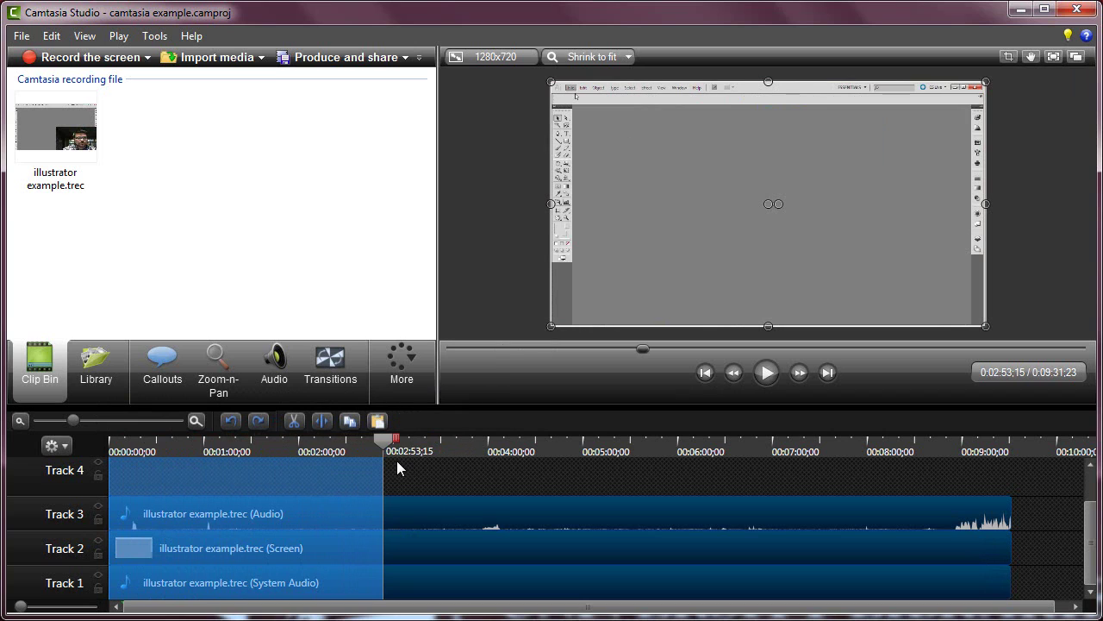
pyautogui.click(294, 422)
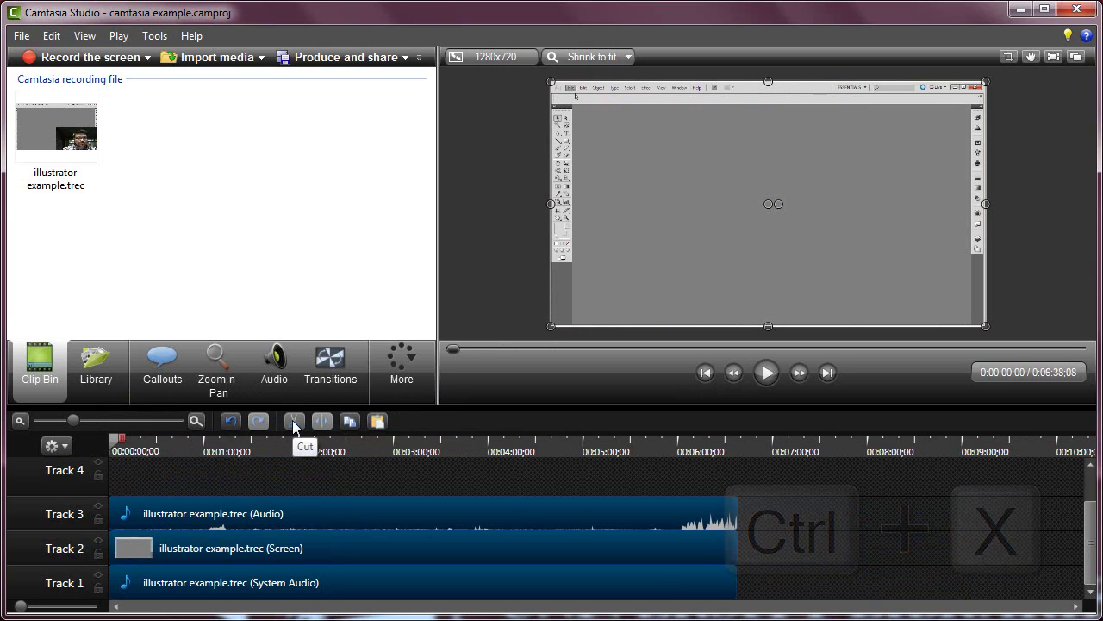
pyautogui.click(766, 373)
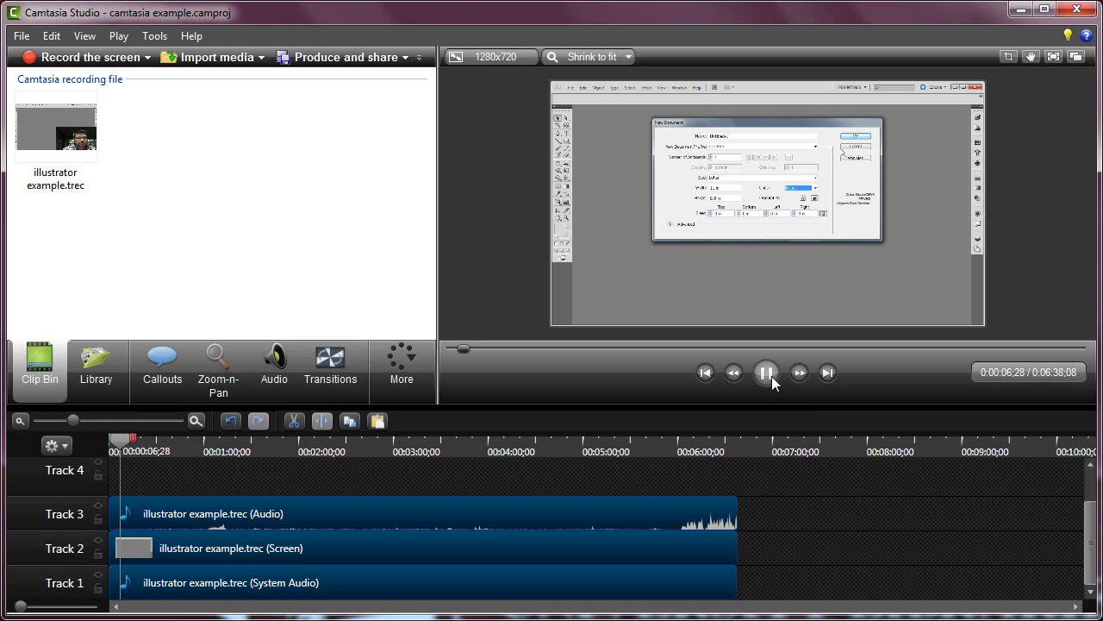
# Step: Cut the 2:45–3:09 range from every track, then scrub back to 2:29 to review the join
pyautogui.click(771, 376)
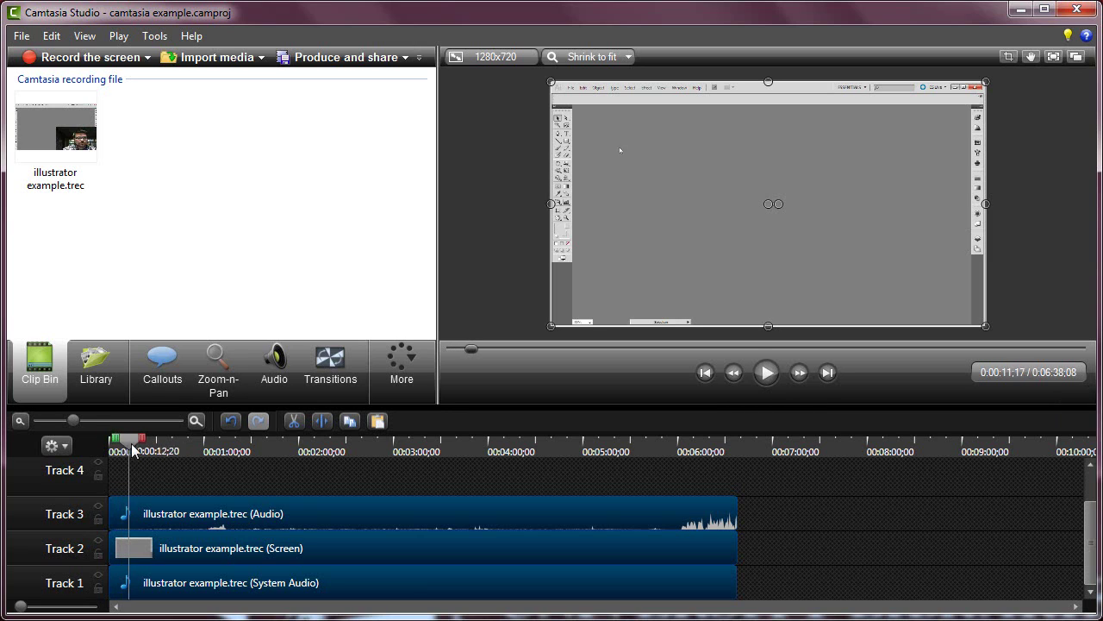
pyautogui.moveTo(122, 442)
pyautogui.mouseDown()
pyautogui.moveTo(421, 473)
pyautogui.moveTo(402, 473)
pyautogui.moveTo(373, 450)
pyautogui.moveTo(422, 448)
pyautogui.mouseUp()
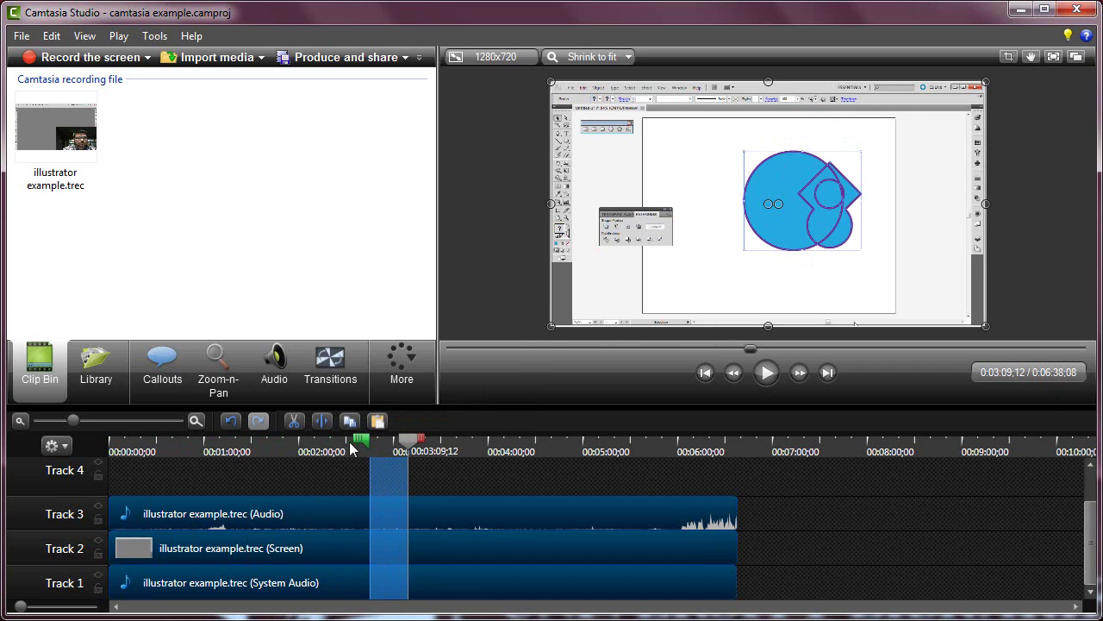
pyautogui.click(294, 424)
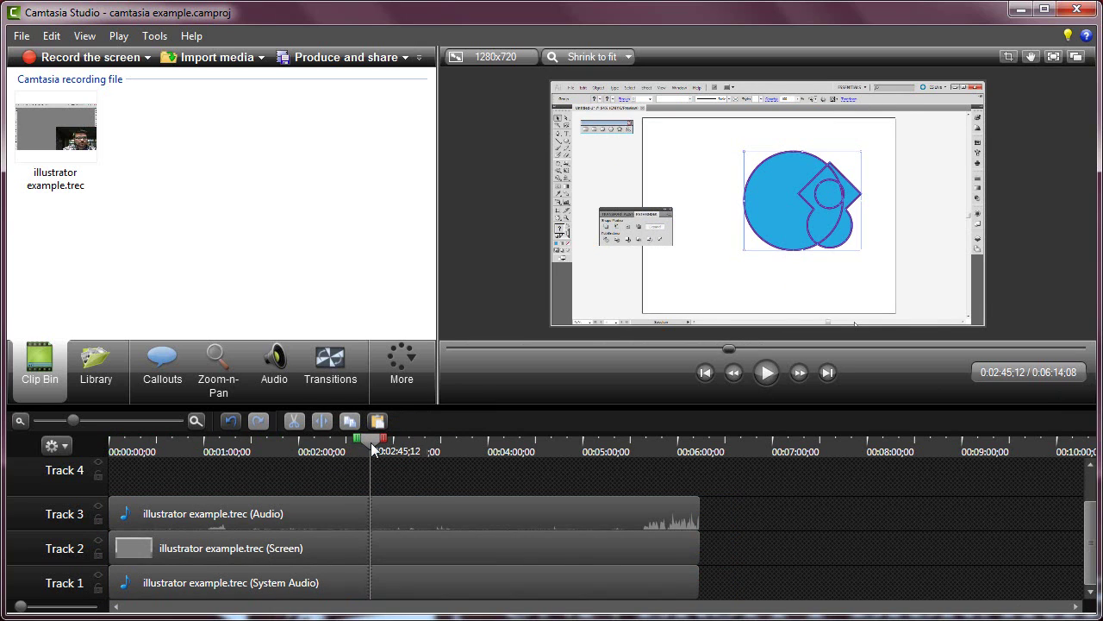
pyautogui.moveTo(374, 449); pyautogui.dragTo(345, 455)
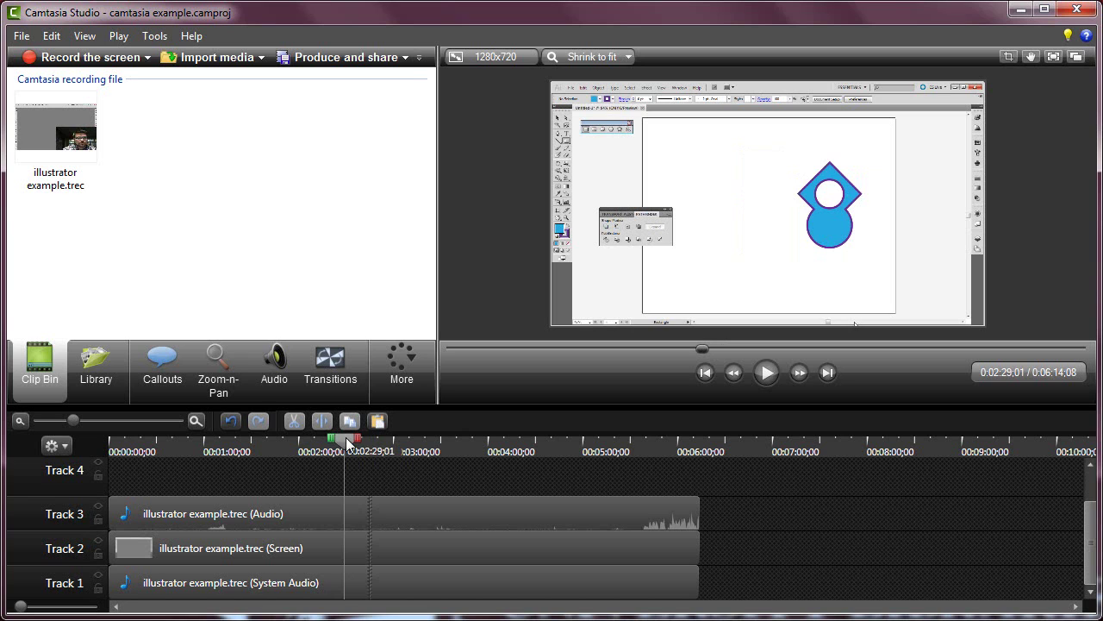
# Step: In the Library, expand Title Clips - Simple and preview Simple Title - Dark Blue
pyautogui.click(97, 365)
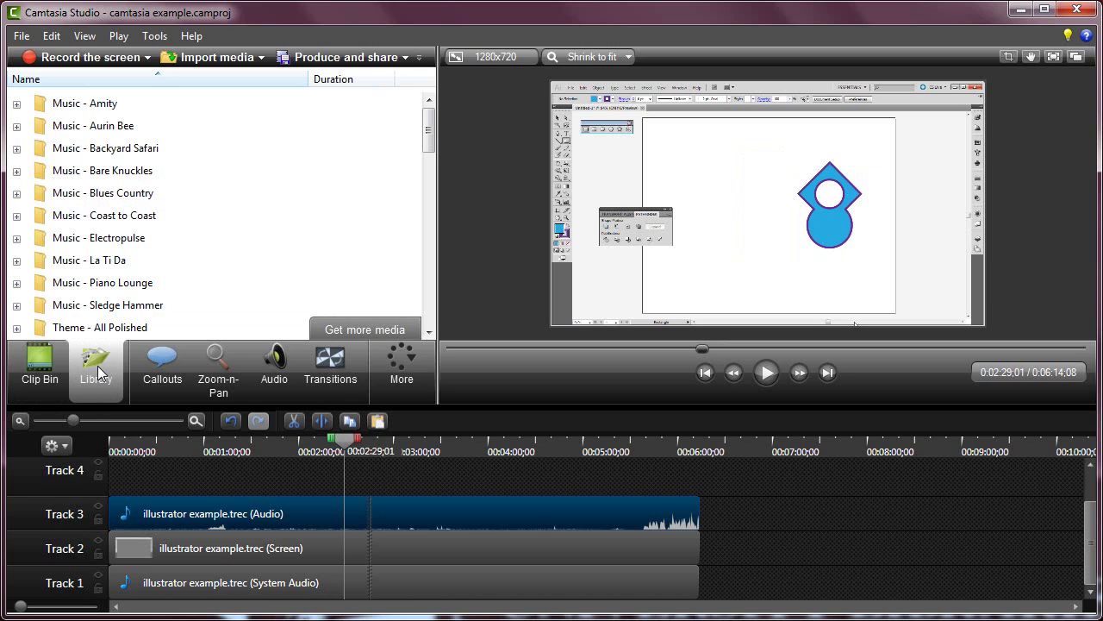
pyautogui.moveTo(428, 138); pyautogui.dragTo(425, 319)
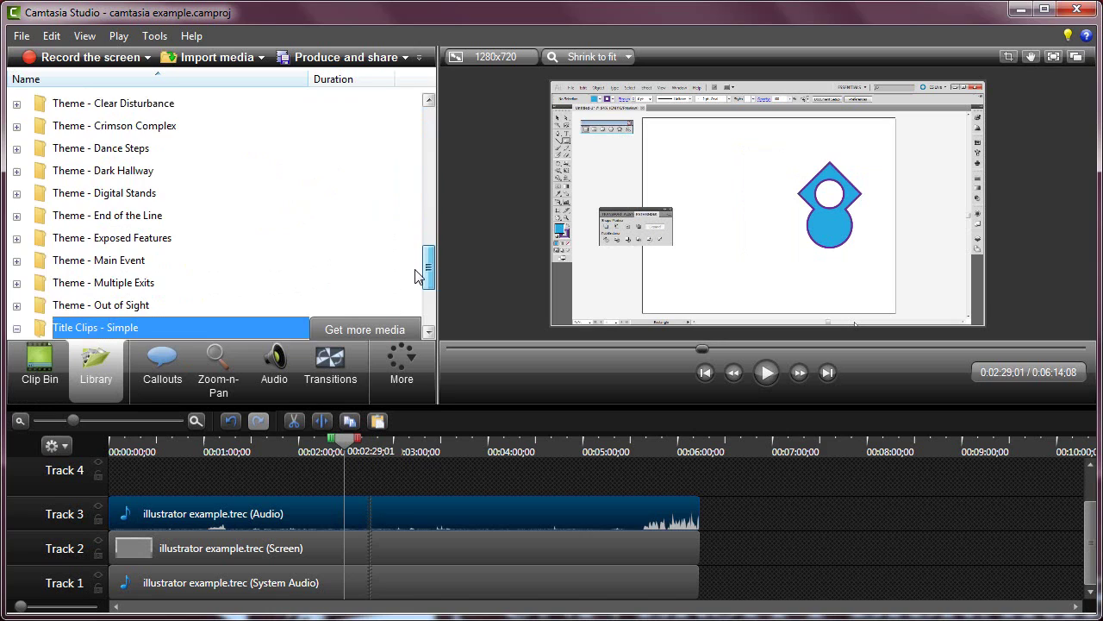
pyautogui.doubleClick(95, 322)
pyautogui.scroll(-1, 414, 315)
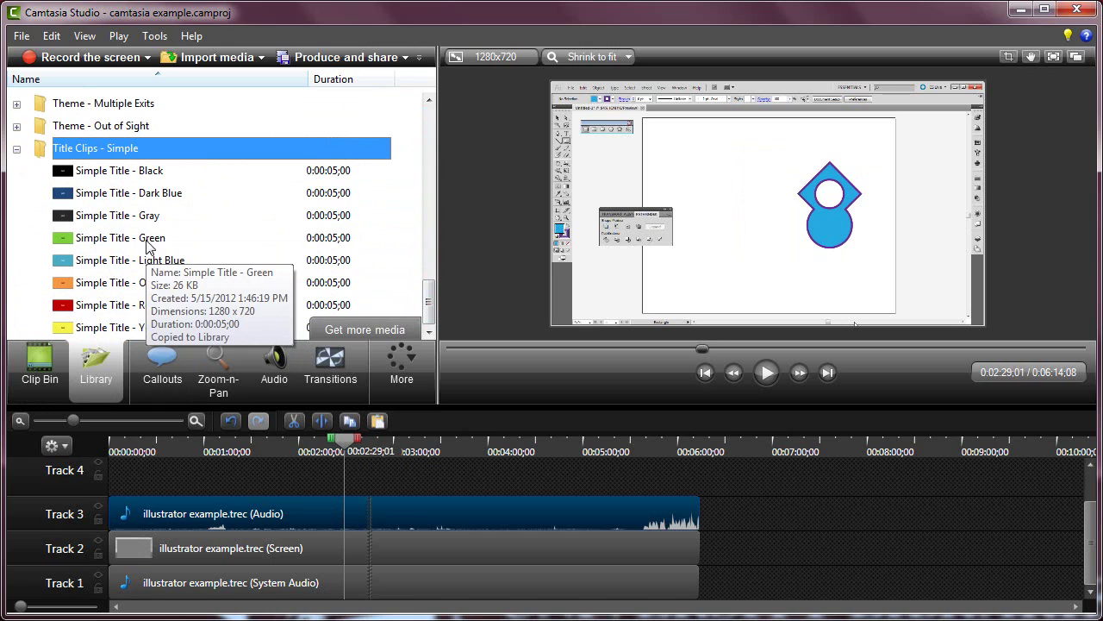
pyautogui.click(141, 195)
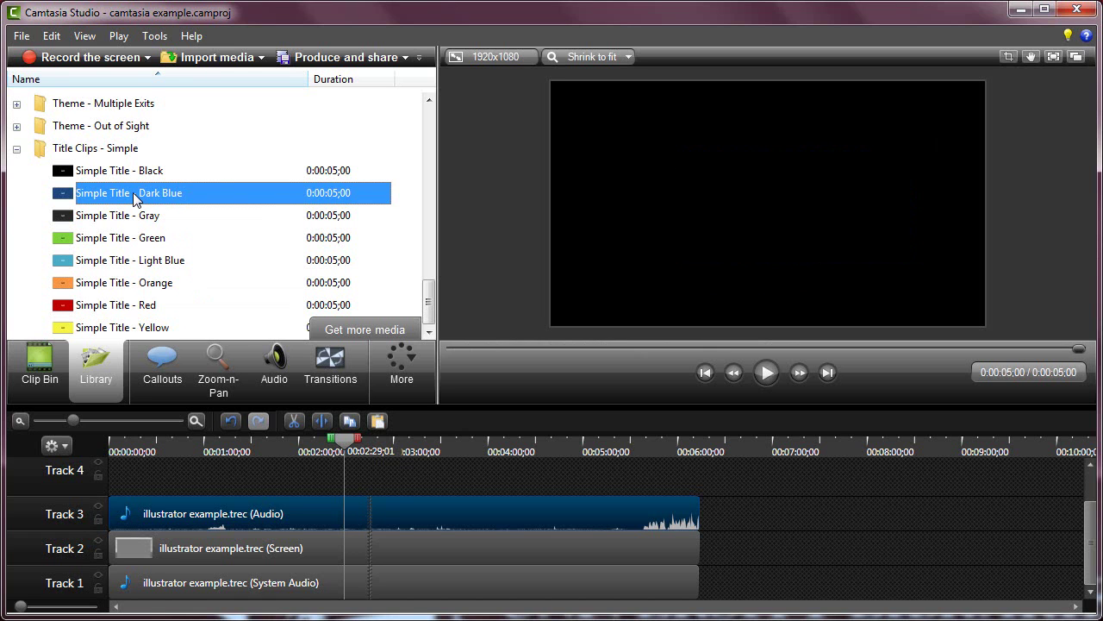
# Step: Place the Dark Blue title clip on Track 4 at 0:00
pyautogui.moveTo(135, 198); pyautogui.dragTo(133, 490)
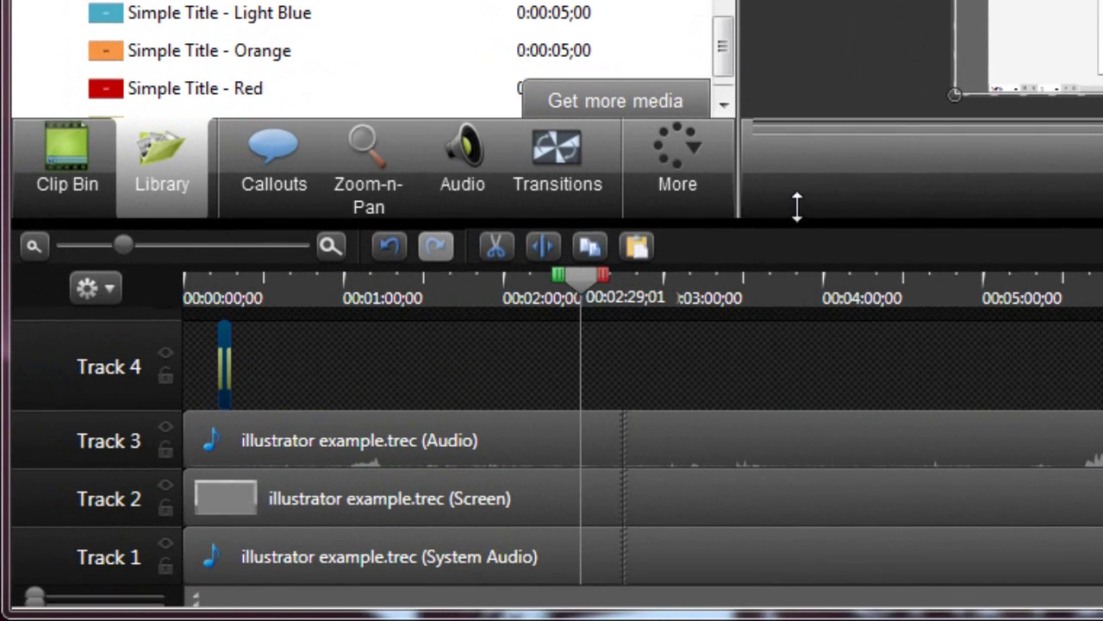
pyautogui.moveTo(797, 205); pyautogui.dragTo(797, 193)
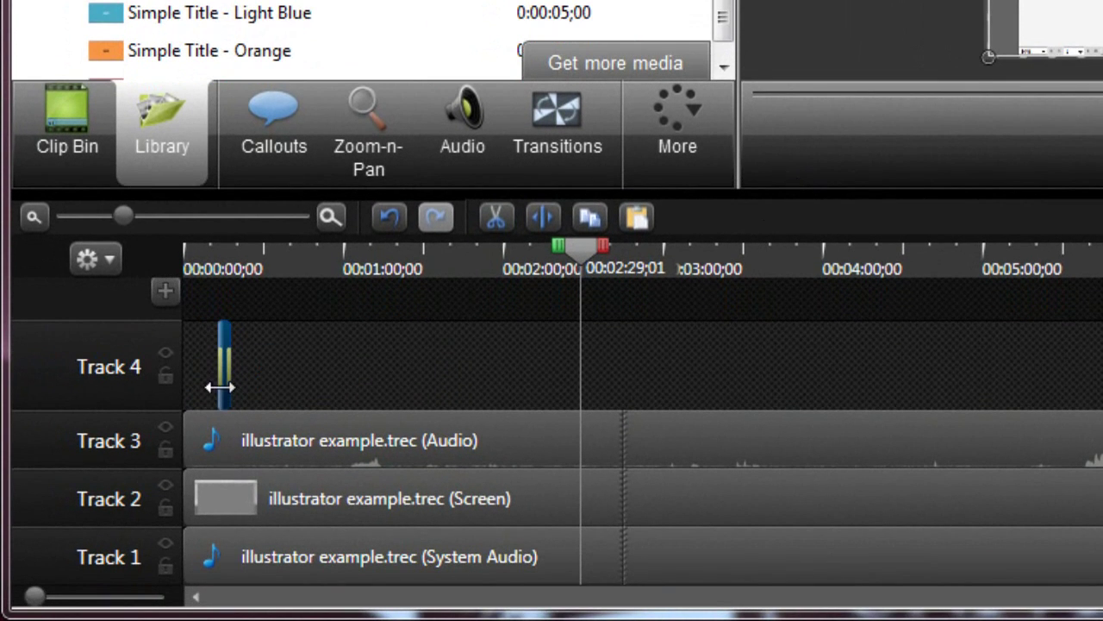
pyautogui.click(337, 214)
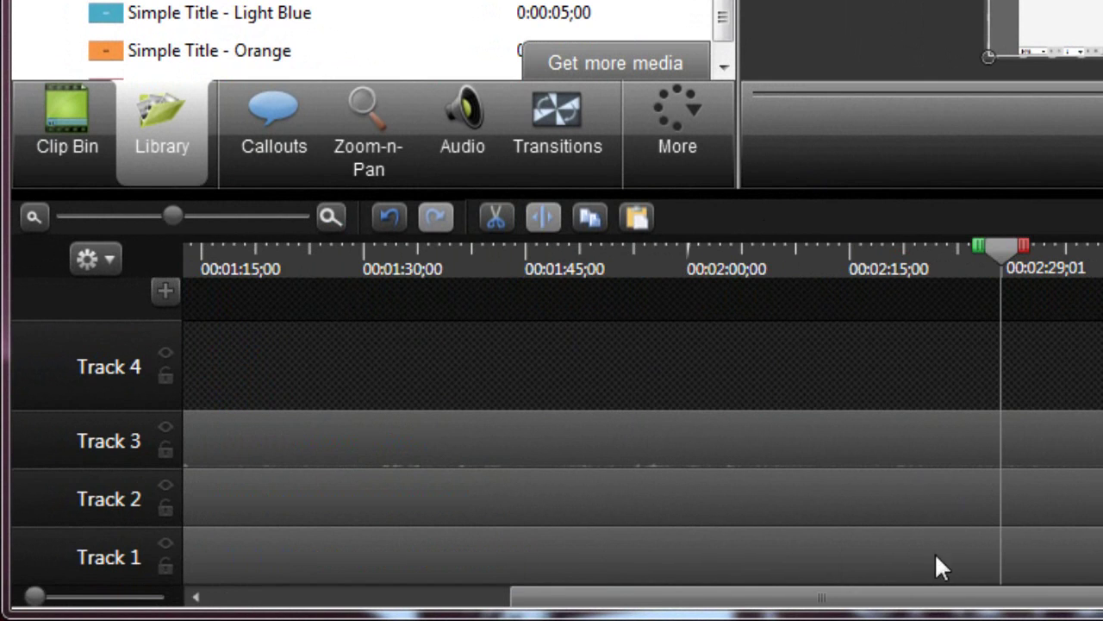
pyautogui.moveTo(901, 598); pyautogui.dragTo(534, 607)
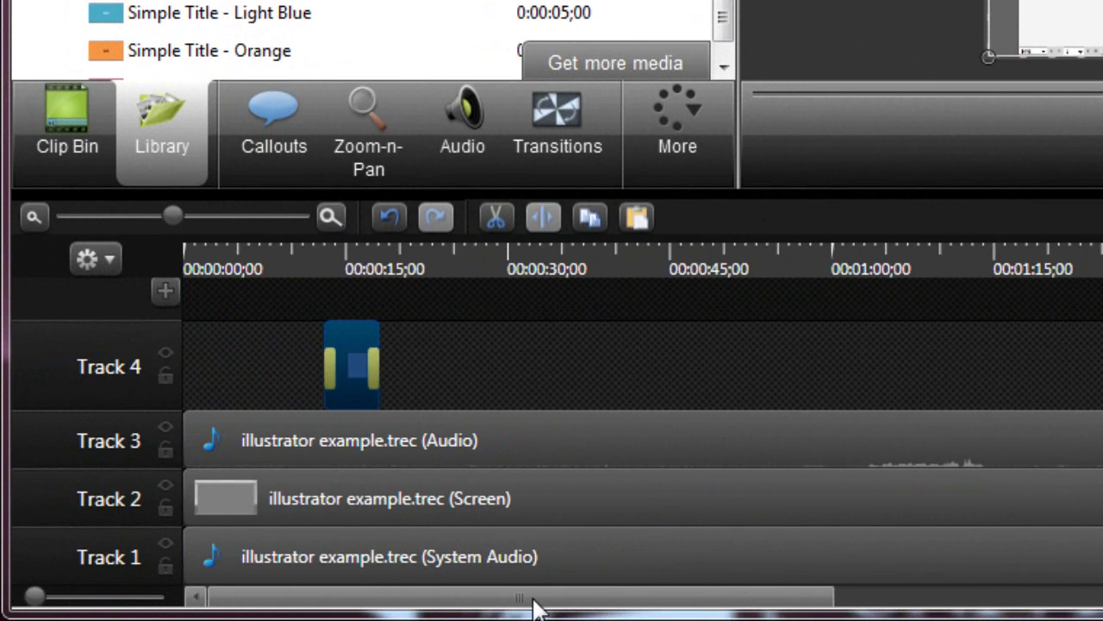
pyautogui.moveTo(350, 373)
pyautogui.mouseDown()
pyautogui.moveTo(298, 388)
pyautogui.moveTo(207, 382)
pyautogui.mouseUp()
# Step: Shift the Track 1–3 recording clips to start right after the title, then play it back
pyautogui.click(285, 441)
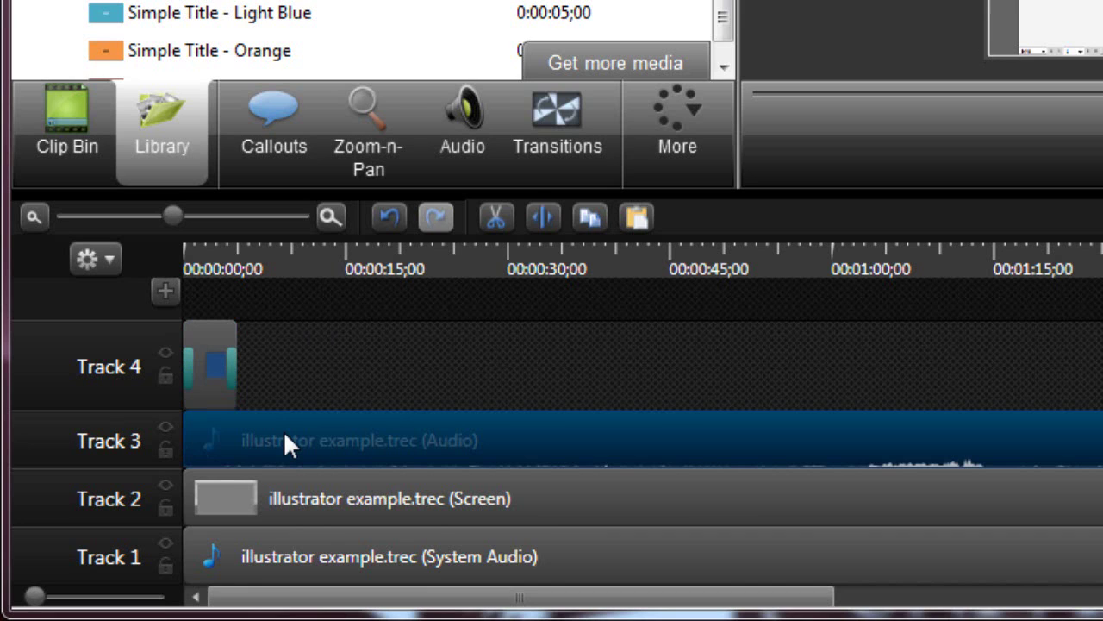
pyautogui.keyDown('ctrl'); pyautogui.click(290, 492); pyautogui.keyUp('ctrl')
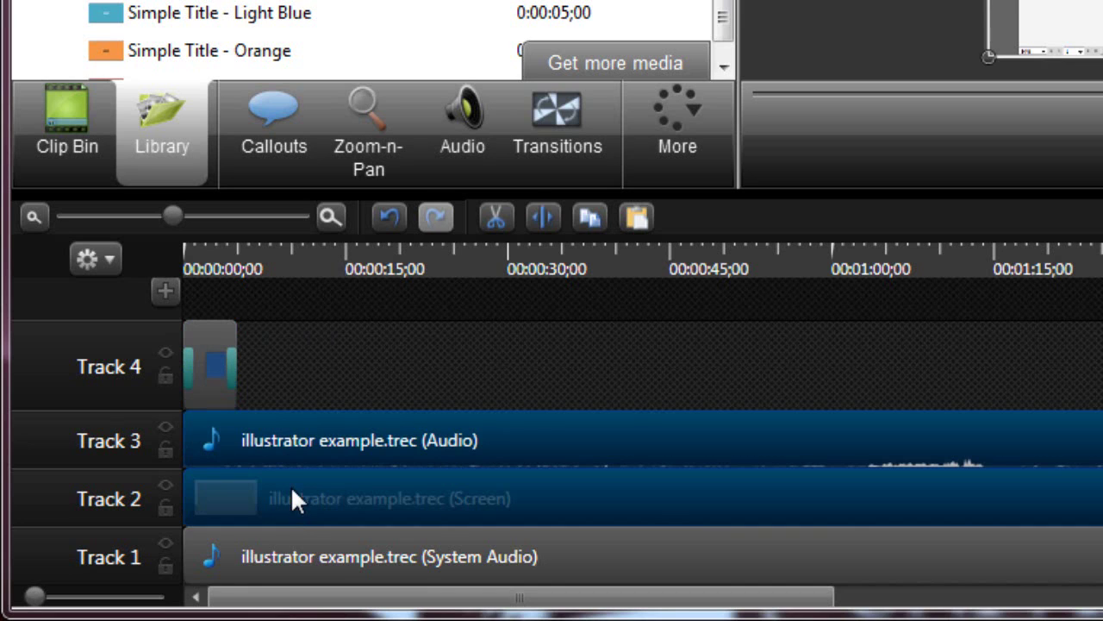
pyautogui.keyDown('ctrl'); pyautogui.click(286, 553); pyautogui.keyUp('ctrl')
pyautogui.moveTo(222, 441); pyautogui.dragTo(270, 442)
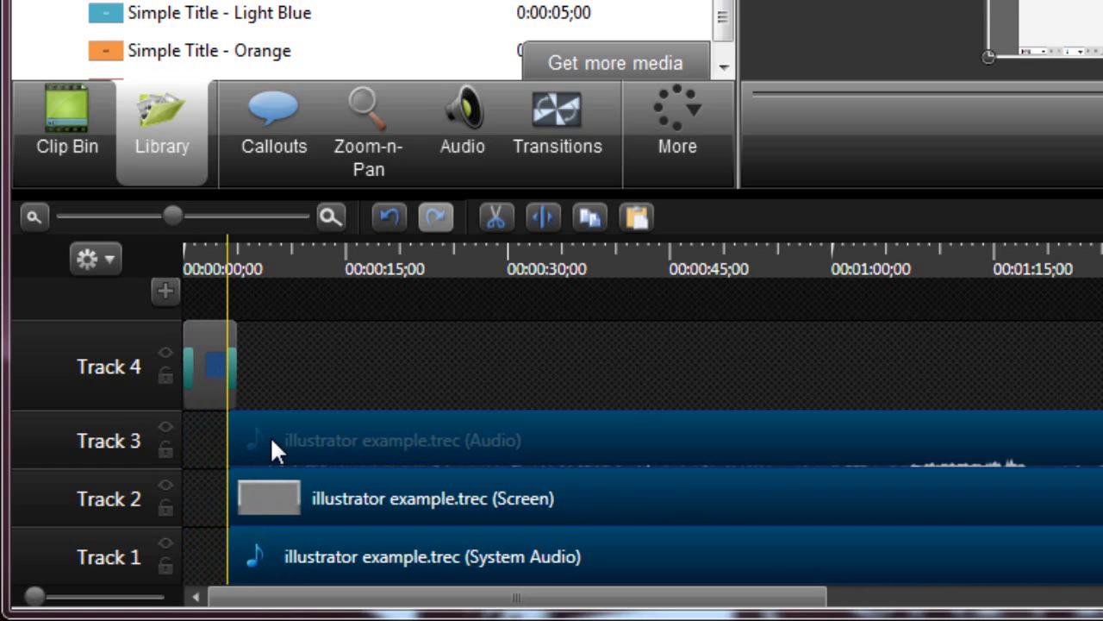
pyautogui.moveTo(271, 440); pyautogui.dragTo(271, 439)
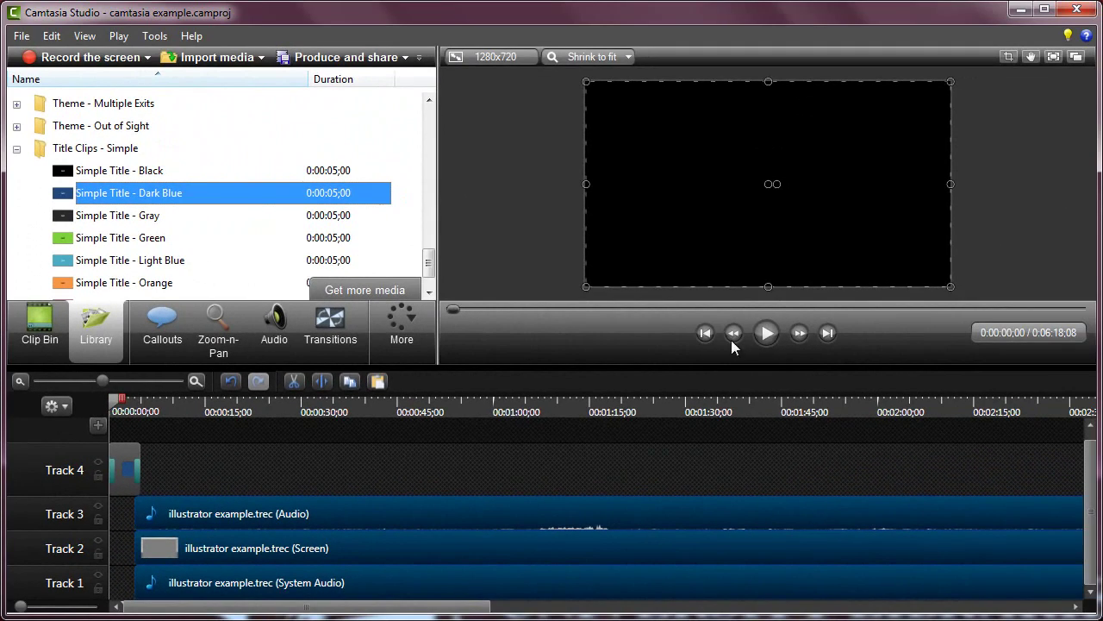
pyautogui.click(766, 333)
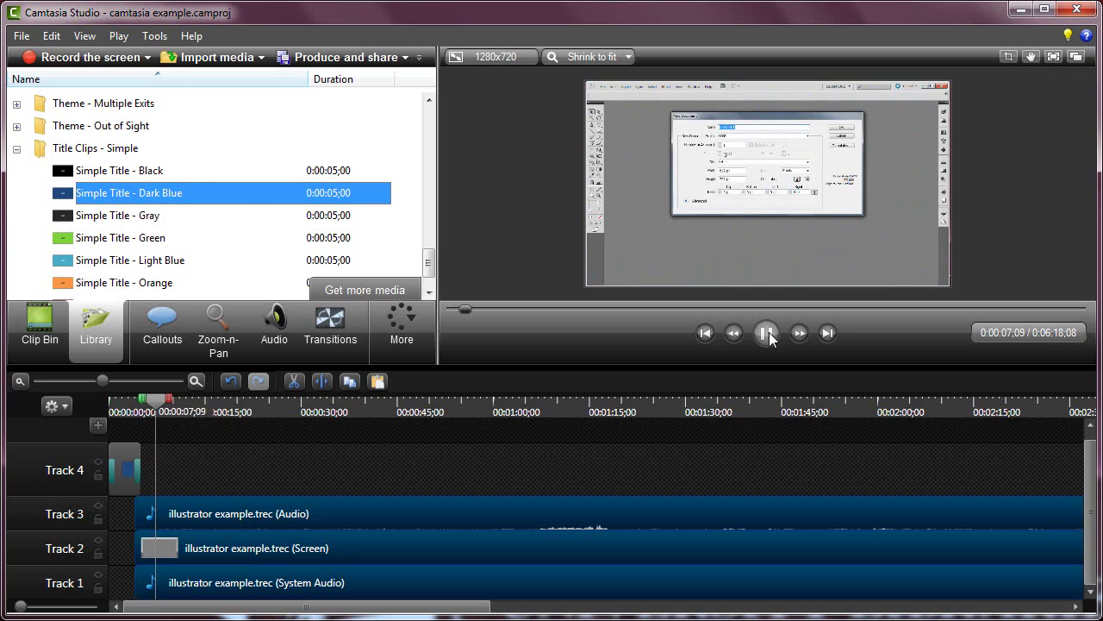
# Step: Replace the Track 4 title callout's text 'ABC' with 'Pathfinder'
pyautogui.click(767, 335)
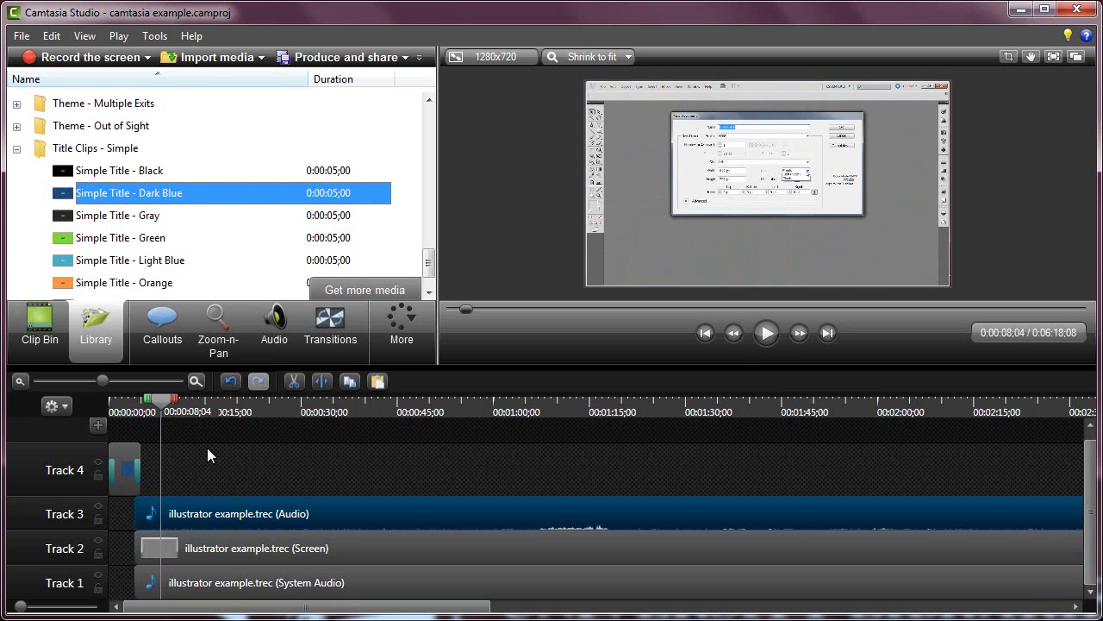
pyautogui.doubleClick(123, 480)
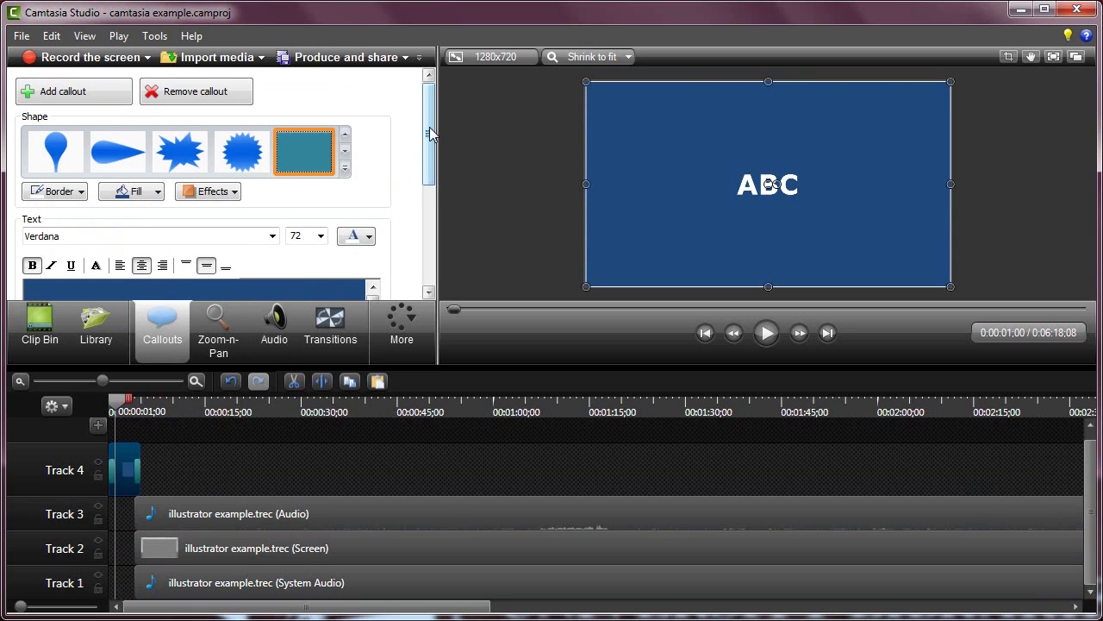
pyautogui.moveTo(431, 133); pyautogui.dragTo(431, 176)
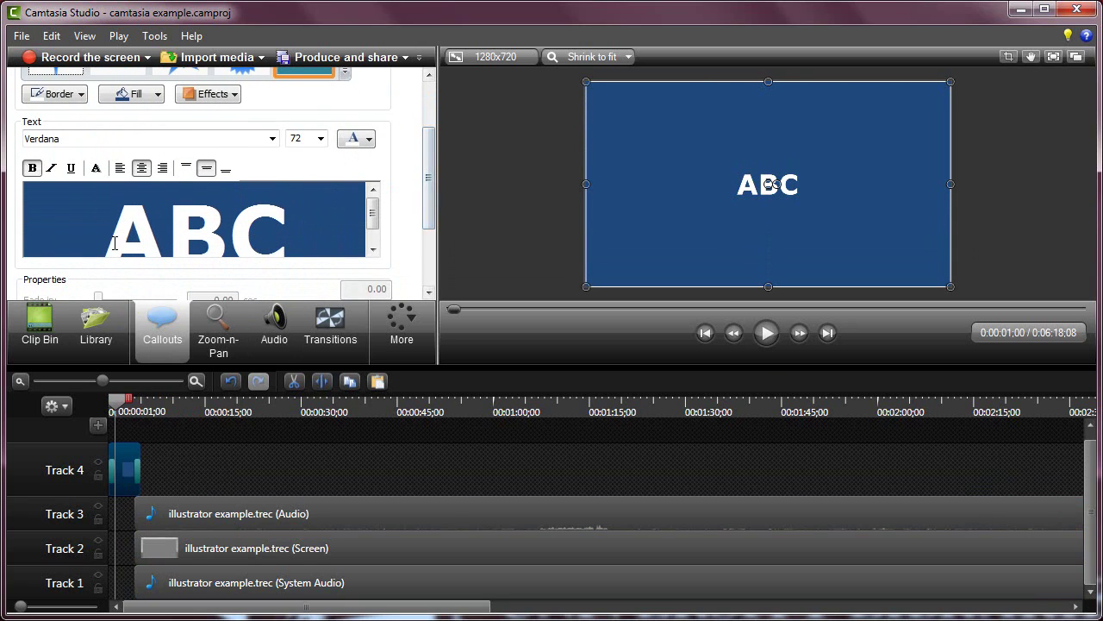
pyautogui.moveTo(110, 235); pyautogui.dragTo(285, 237)
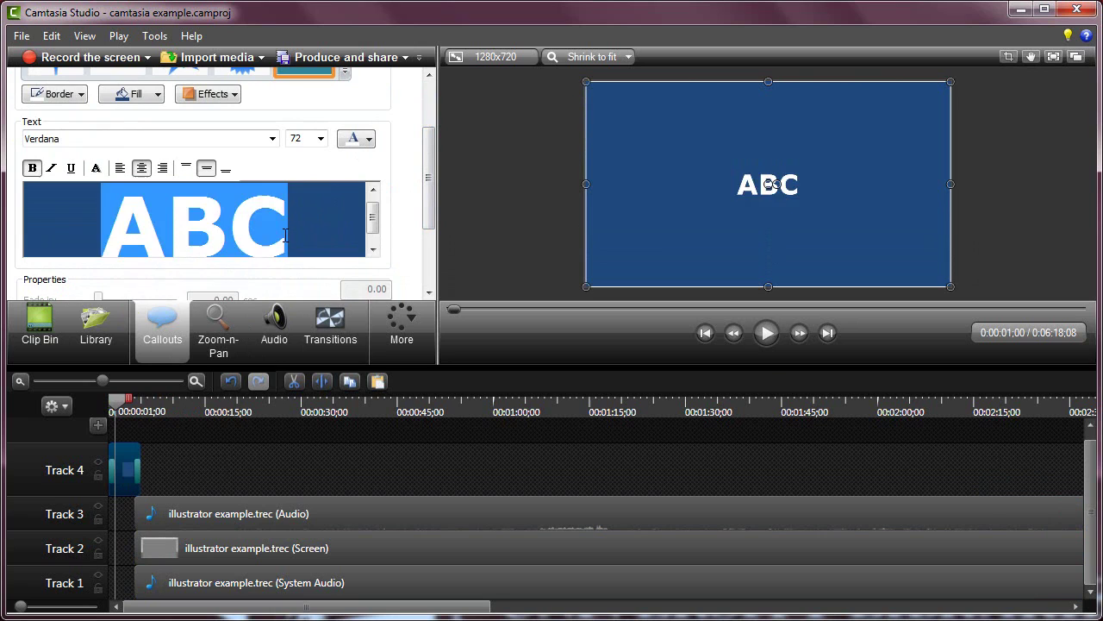
pyautogui.write('Pathfinder')
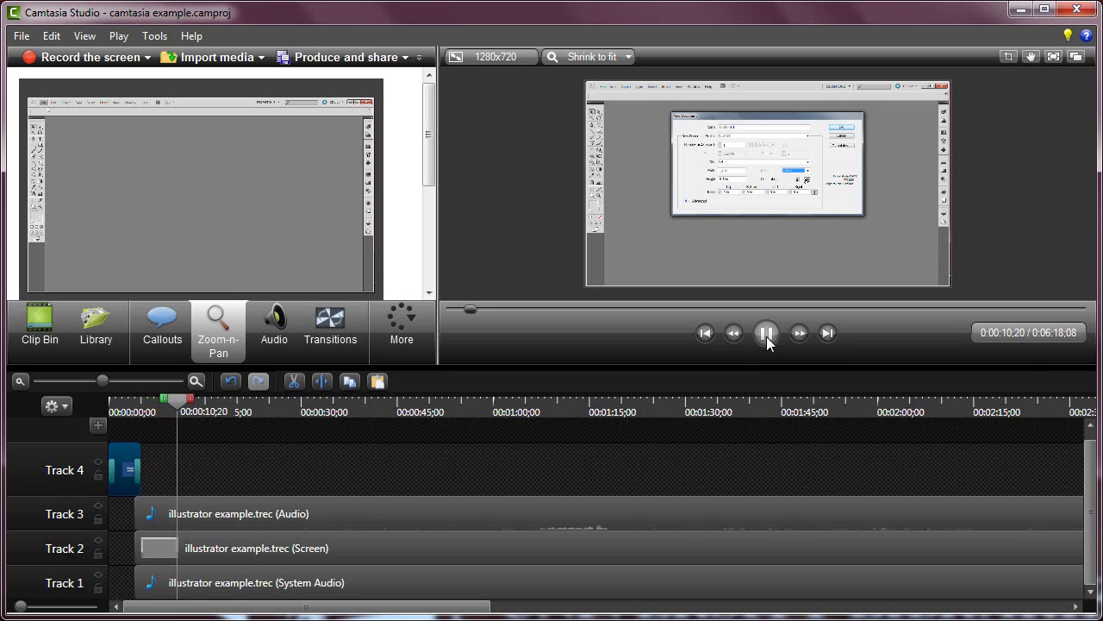
# Step: Zoom in on the New Document dialog at about 0:07 and replay to check the close-up
pyautogui.click(767, 334)
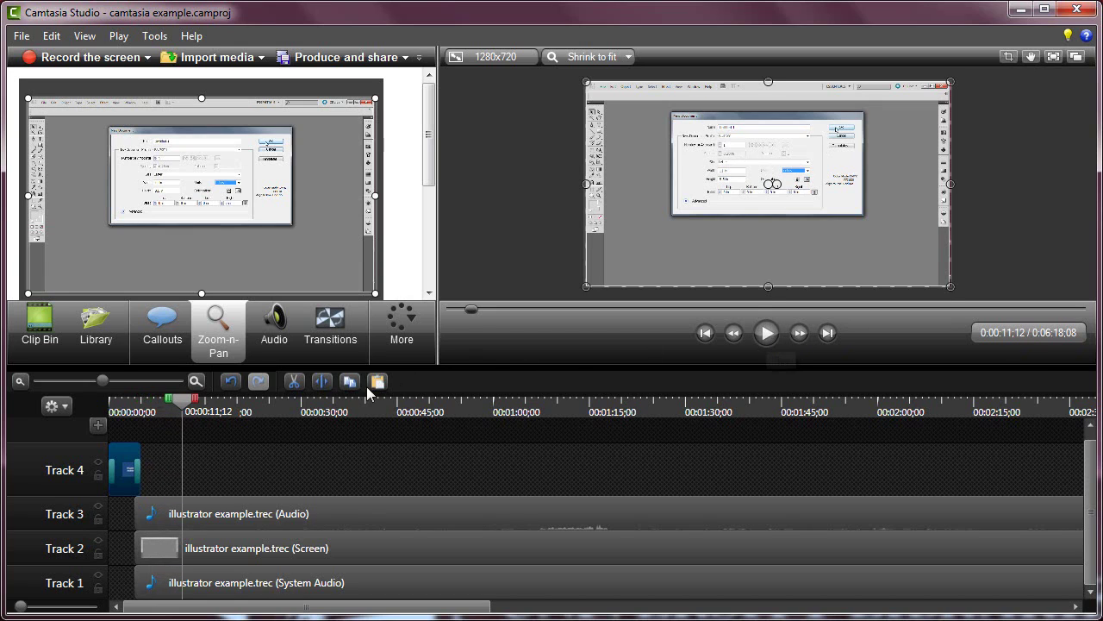
pyautogui.moveTo(182, 399)
pyautogui.mouseDown()
pyautogui.moveTo(143, 409)
pyautogui.moveTo(155, 410)
pyautogui.mouseUp()
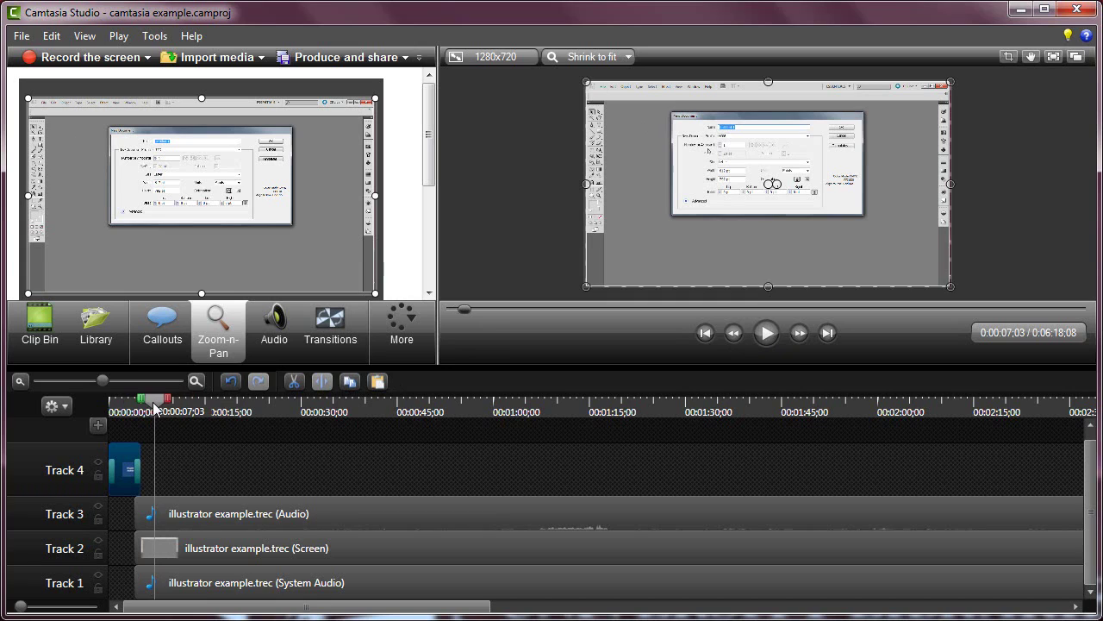
pyautogui.moveTo(374, 293); pyautogui.dragTo(294, 223)
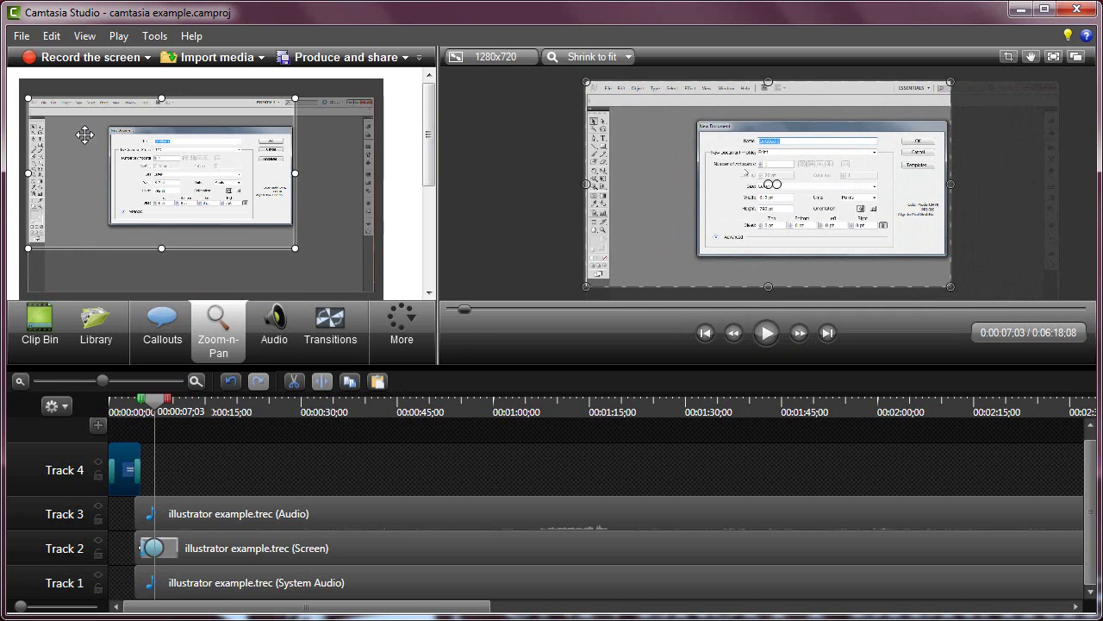
pyautogui.moveTo(28, 98); pyautogui.dragTo(96, 138)
pyautogui.moveTo(183, 179); pyautogui.dragTo(192, 164)
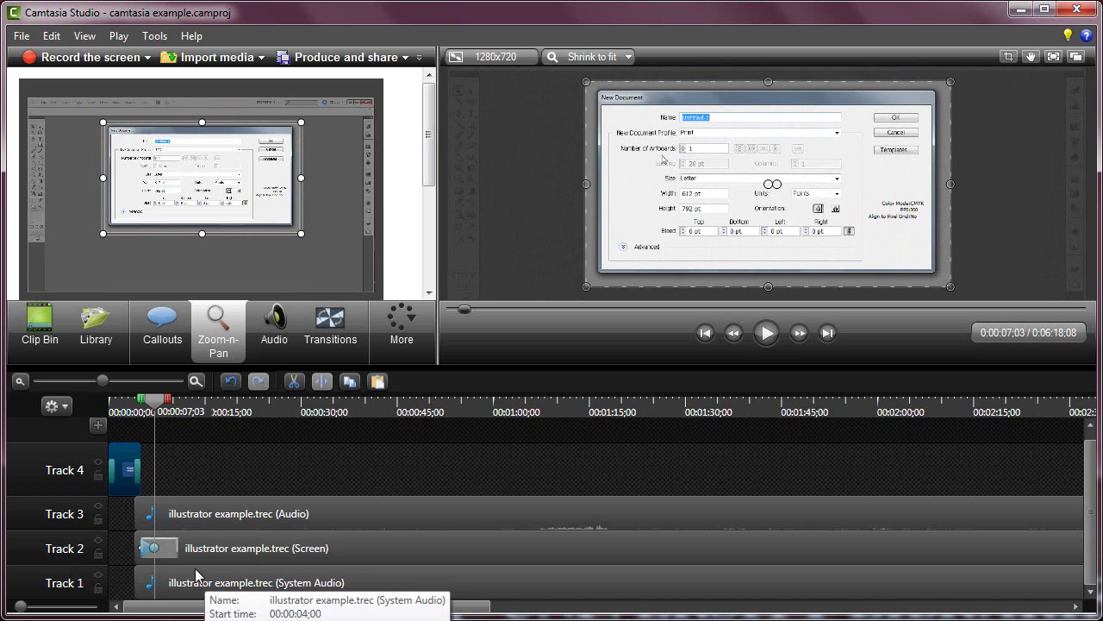
pyautogui.click(147, 550)
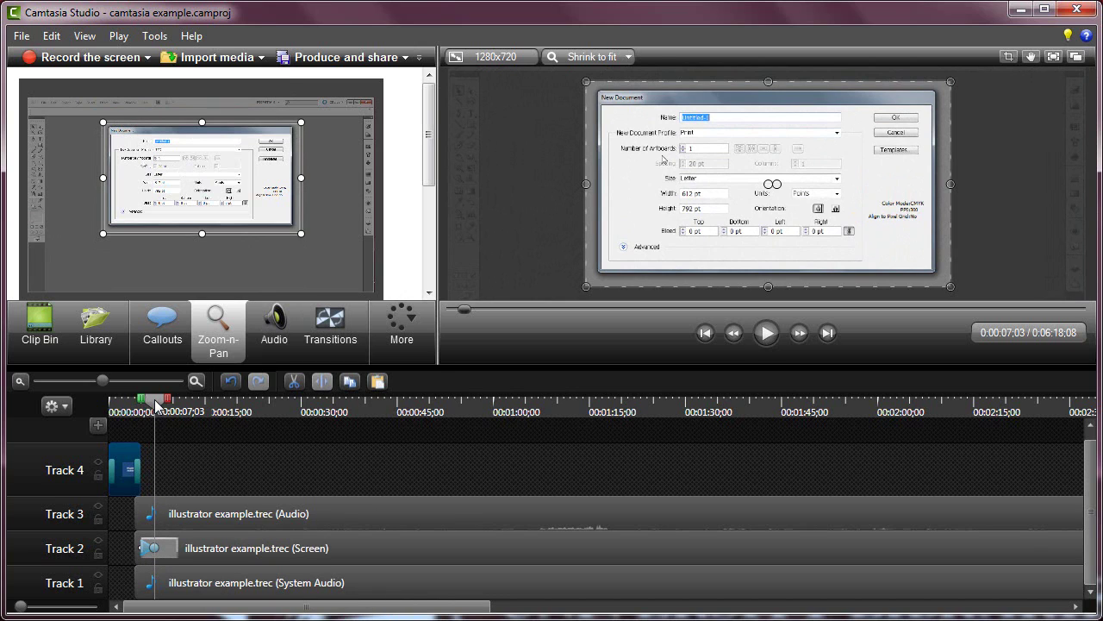
pyautogui.moveTo(157, 405); pyautogui.dragTo(141, 405)
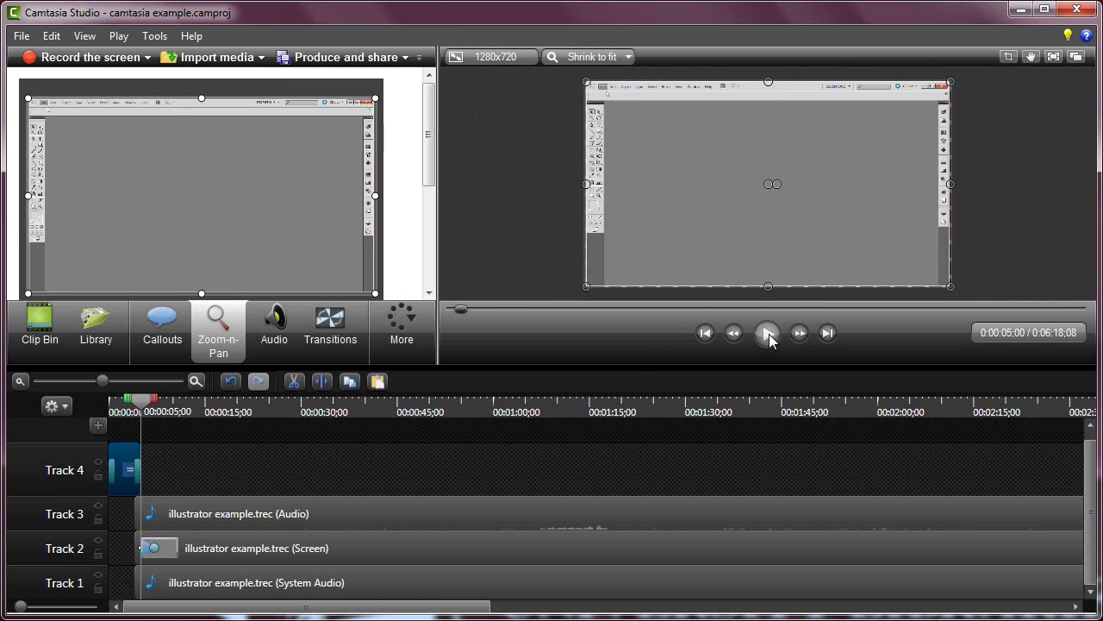
pyautogui.click(769, 334)
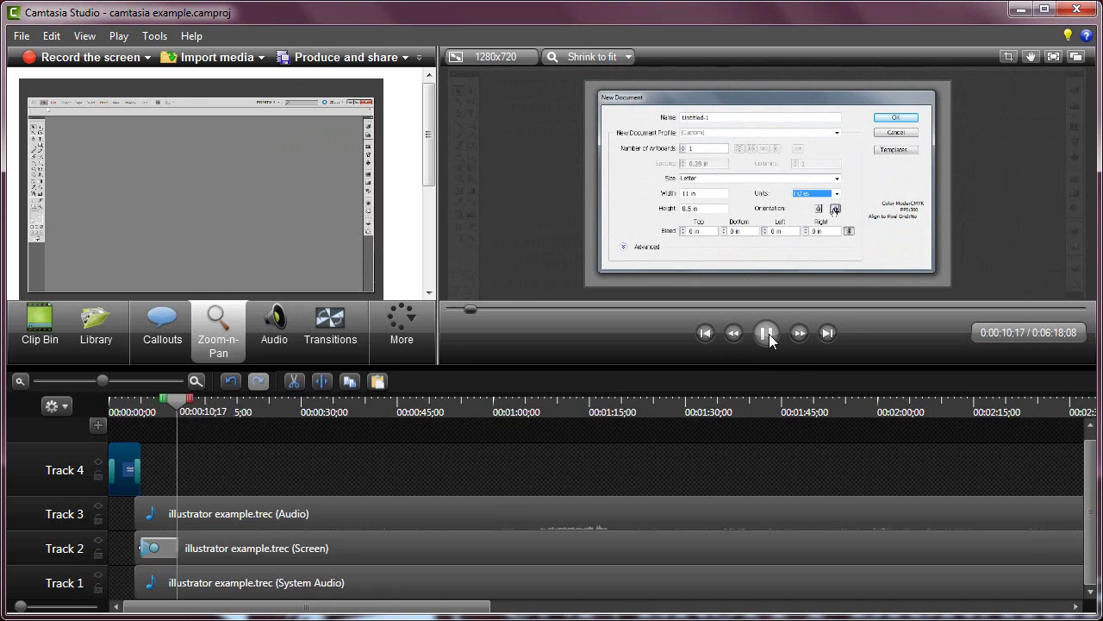
# Step: At 0:14;05, apply Scale media to fit entire canvas, then play to check the zoom-out
pyautogui.click(768, 334)
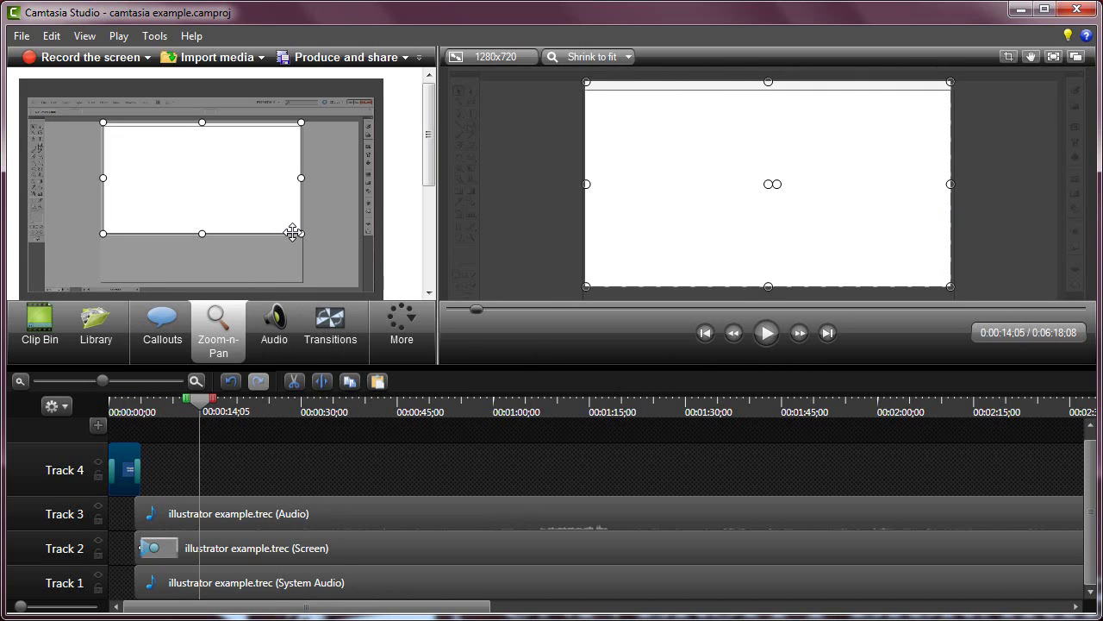
pyautogui.scroll(-3, 423, 172)
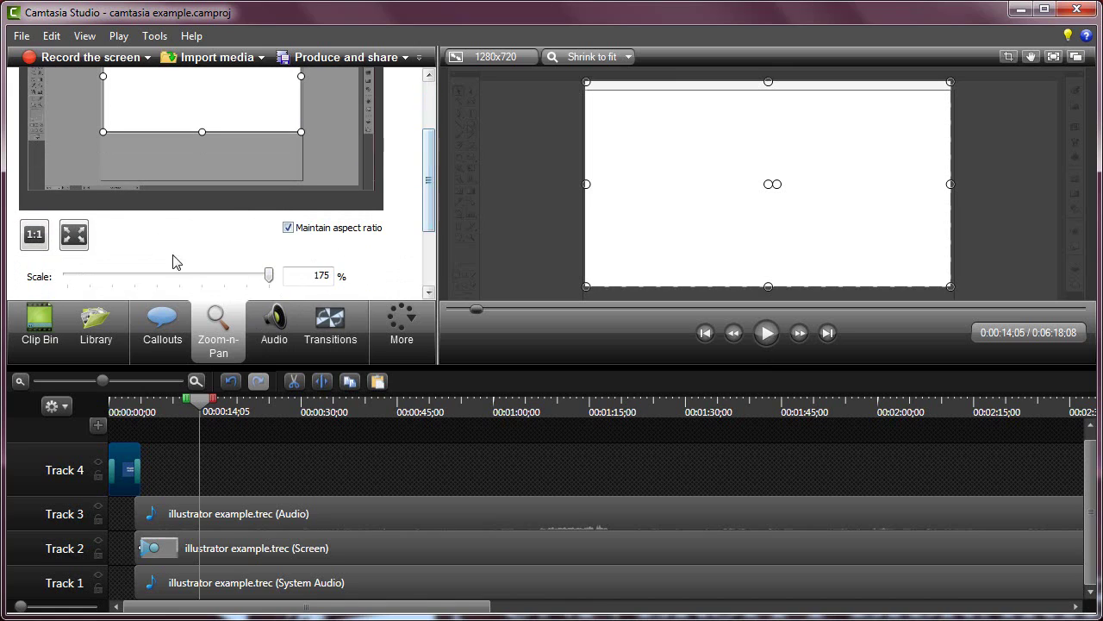
pyautogui.click(75, 241)
pyautogui.click(766, 334)
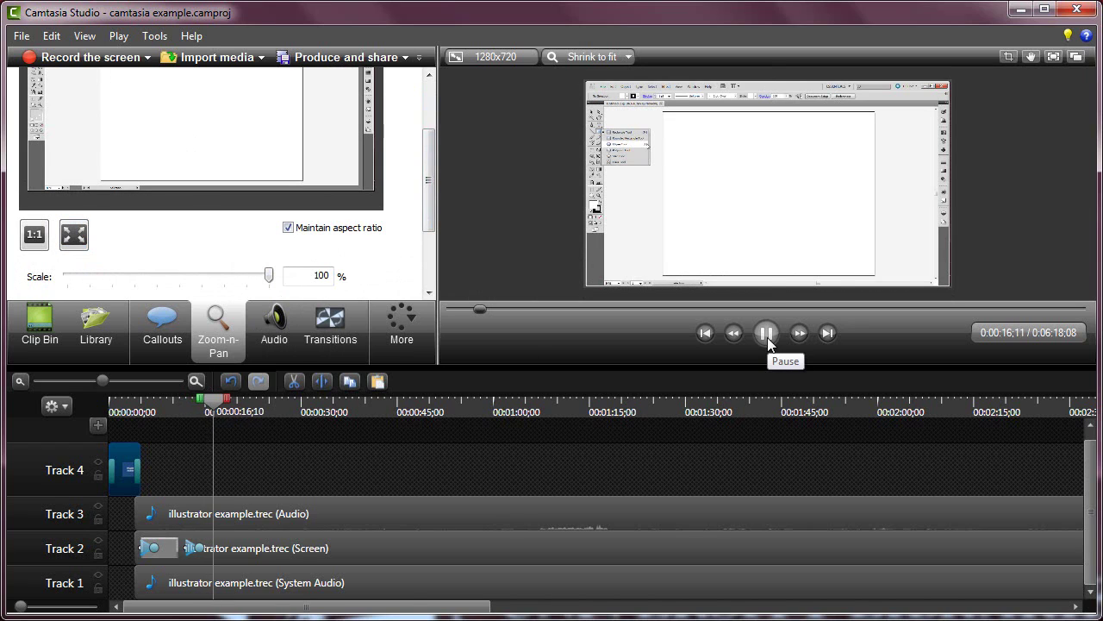
pyautogui.click(767, 334)
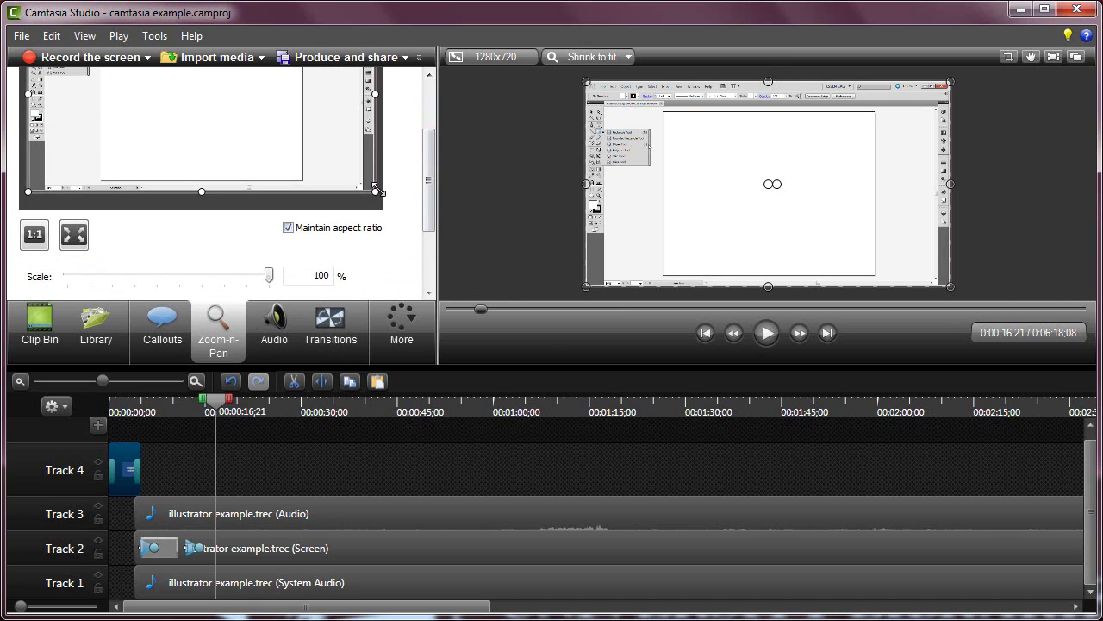
# Step: Browse the Callouts shape gallery at about 0:45, deselect, and reopen it to choose a shape
pyautogui.click(153, 343)
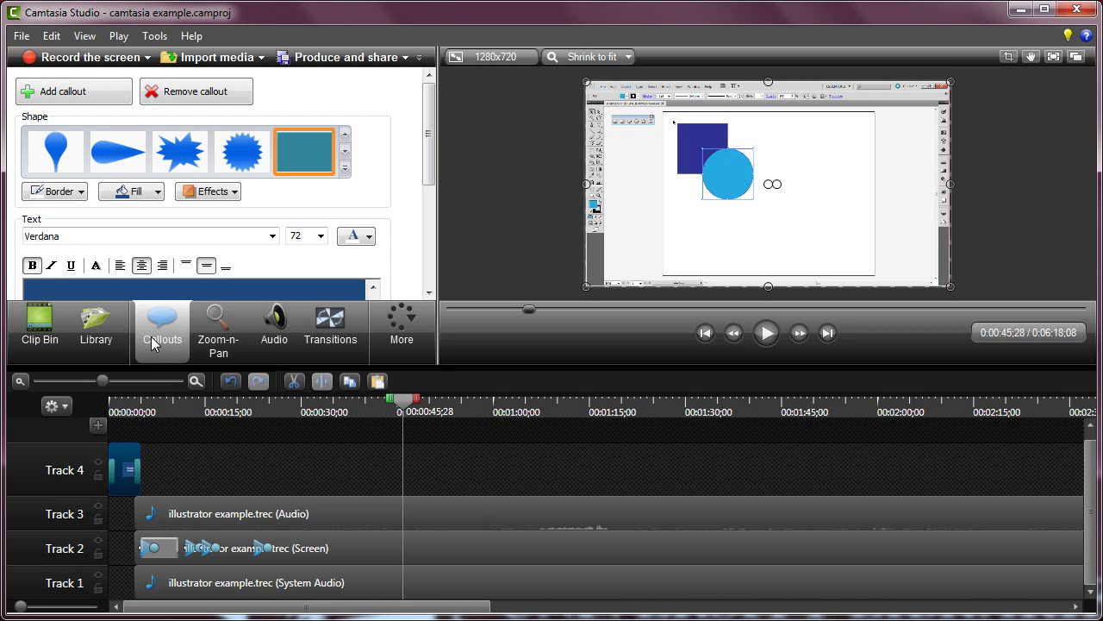
pyautogui.click(345, 171)
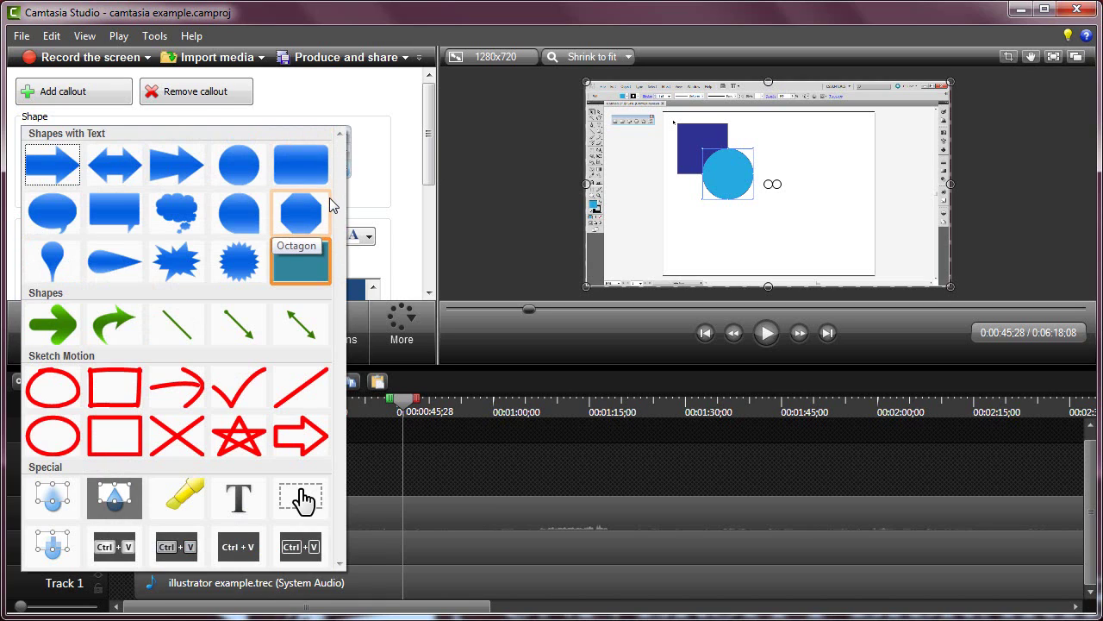
pyautogui.click(369, 179)
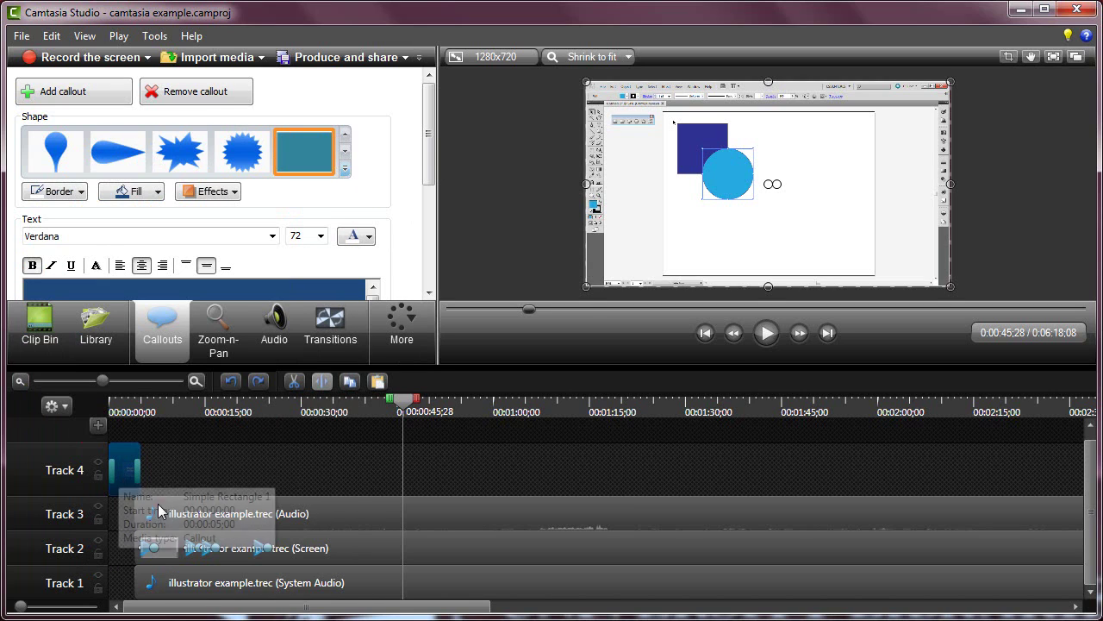
pyautogui.click(364, 468)
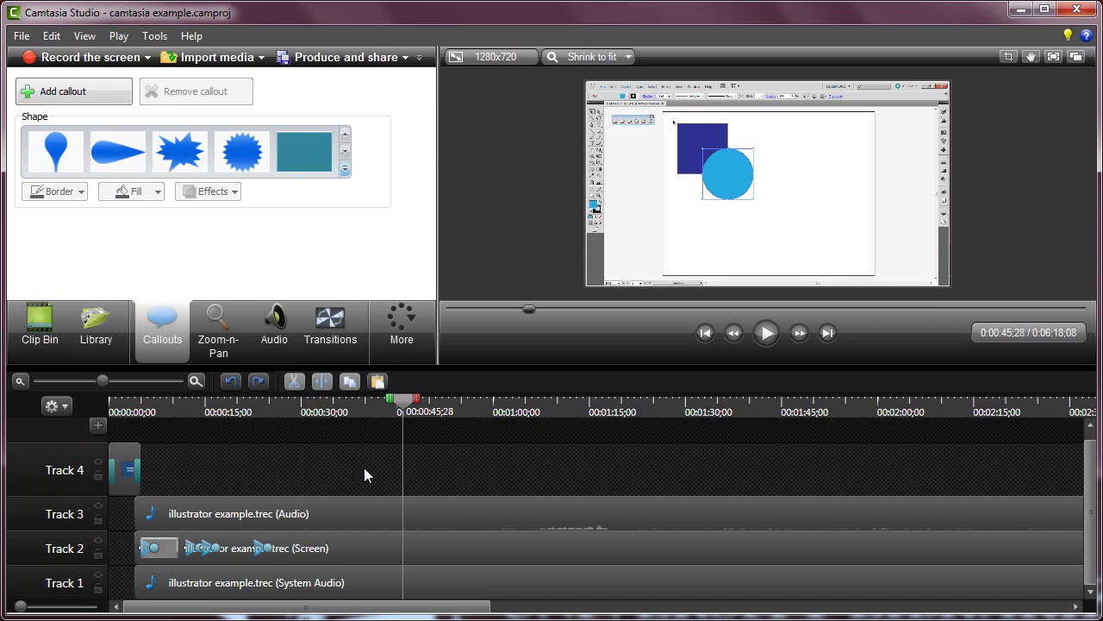
pyautogui.click(346, 170)
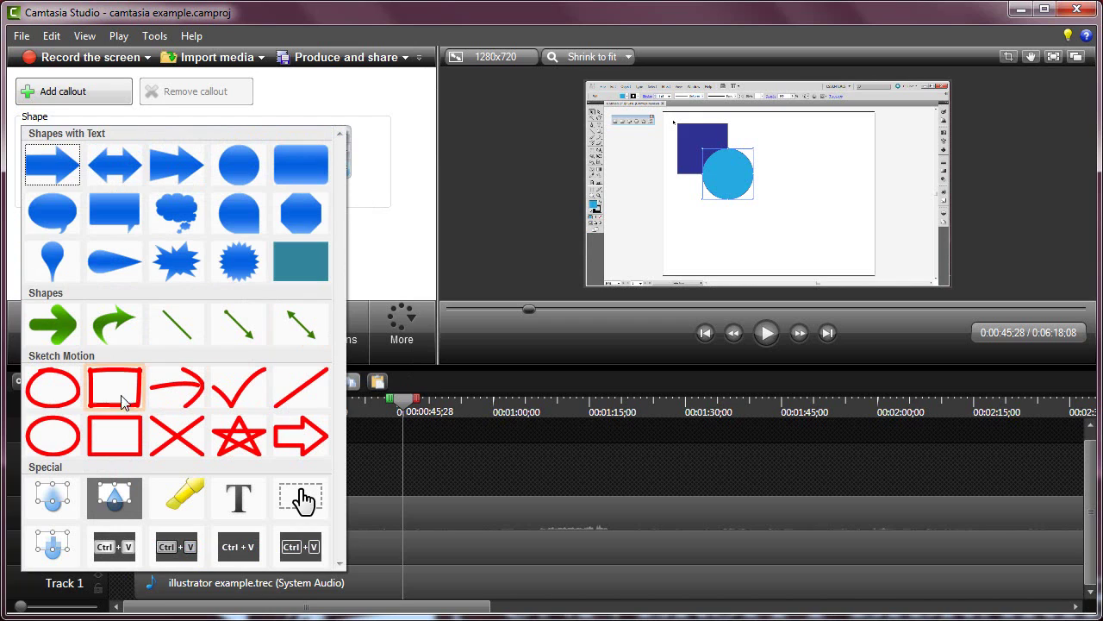
# Step: Add the sketch-motion oval callout and position it around the blue shapes
pyautogui.click(63, 394)
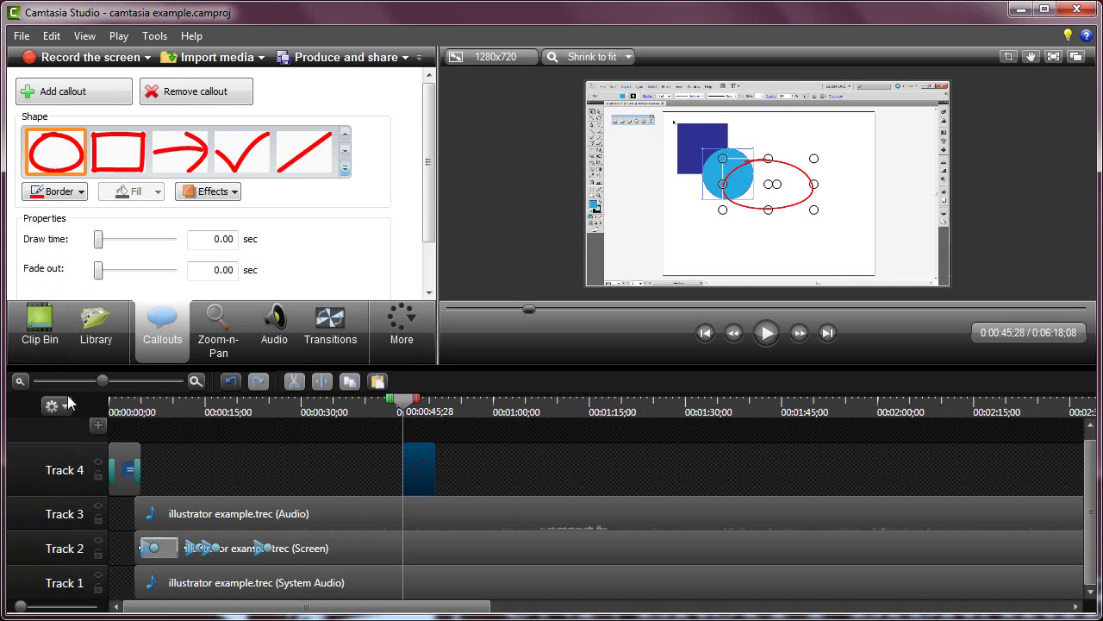
pyautogui.moveTo(783, 205); pyautogui.dragTo(732, 180)
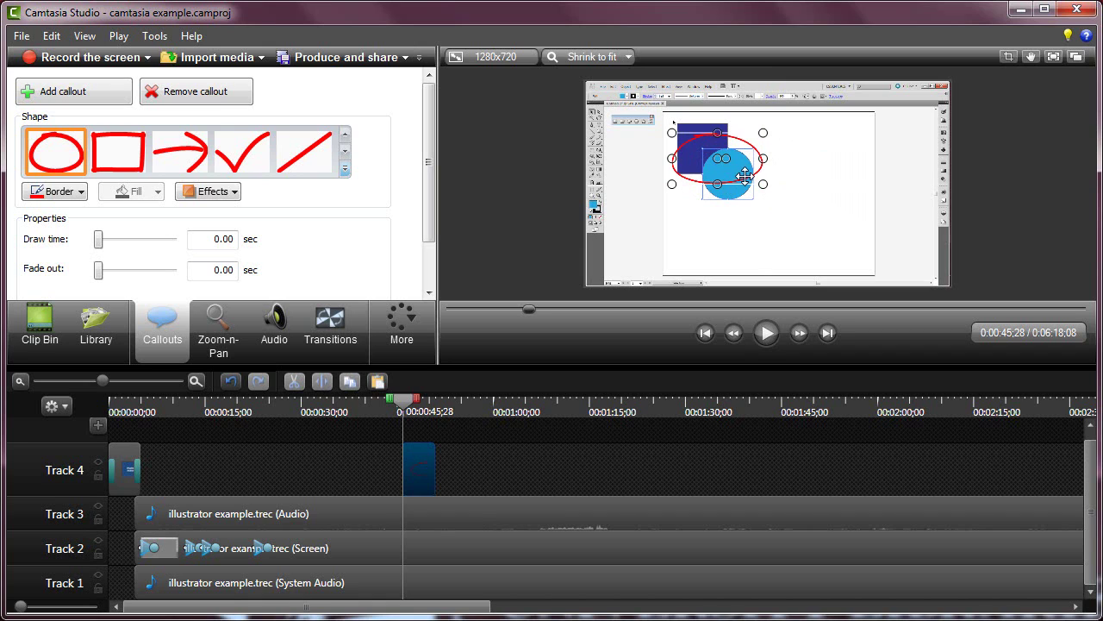
pyautogui.moveTo(745, 177)
pyautogui.mouseDown()
pyautogui.moveTo(732, 164)
pyautogui.moveTo(785, 215)
pyautogui.mouseUp()
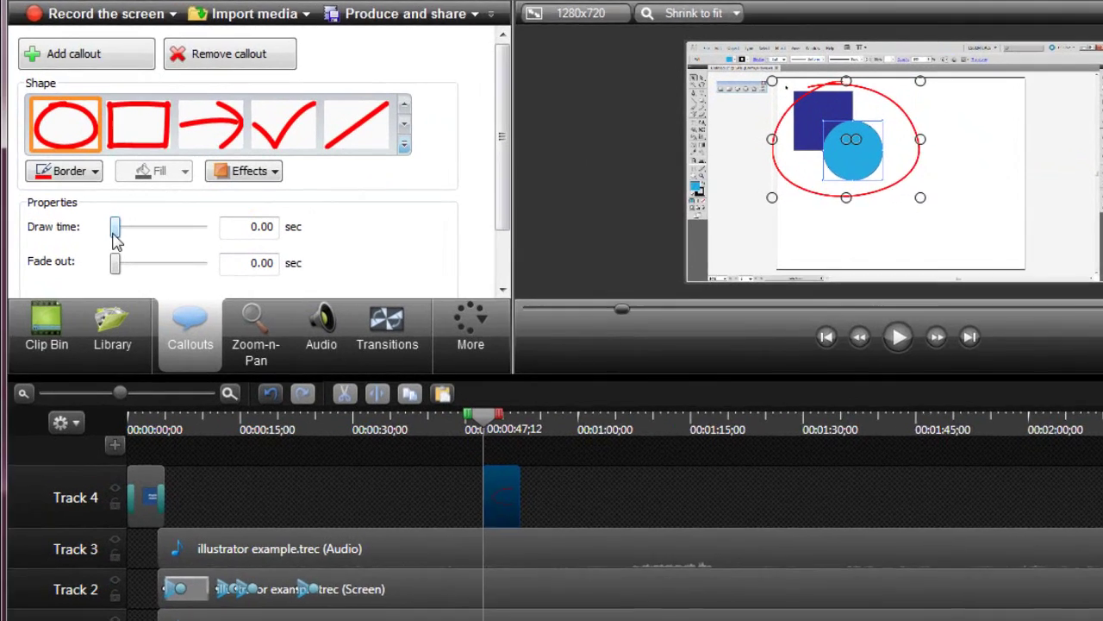
# Step: Give the oval a 1.17 s draw time, 0.57 s fade-out, yellow border and drop shadow
pyautogui.moveTo(99, 242); pyautogui.dragTo(116, 248)
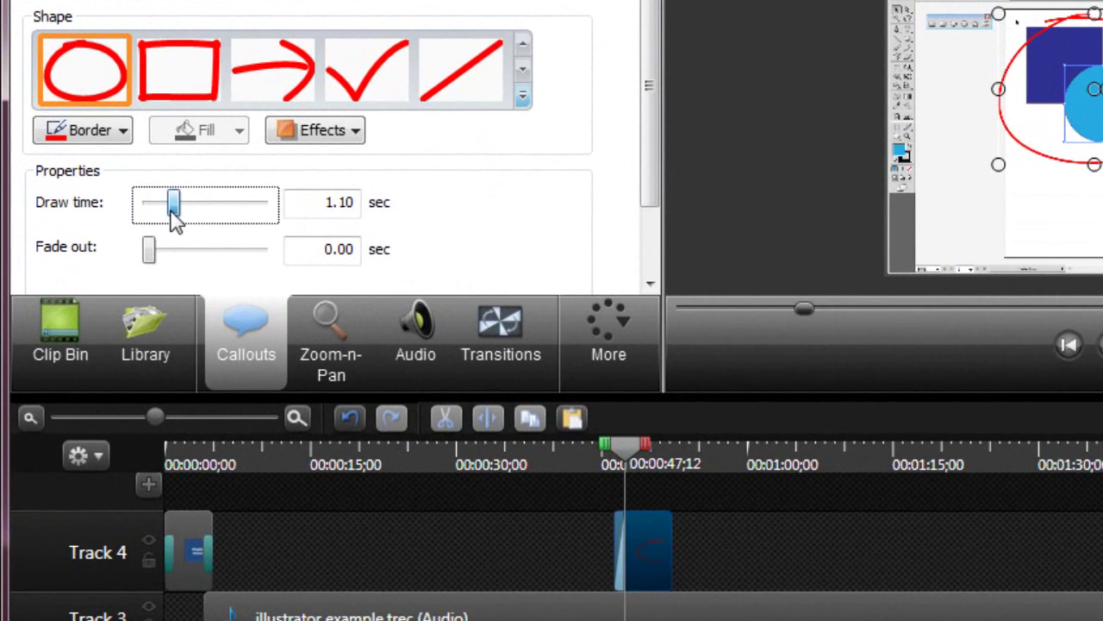
pyautogui.moveTo(173, 215); pyautogui.dragTo(175, 216)
pyautogui.moveTo(148, 258); pyautogui.dragTo(167, 269)
pyautogui.click(121, 132)
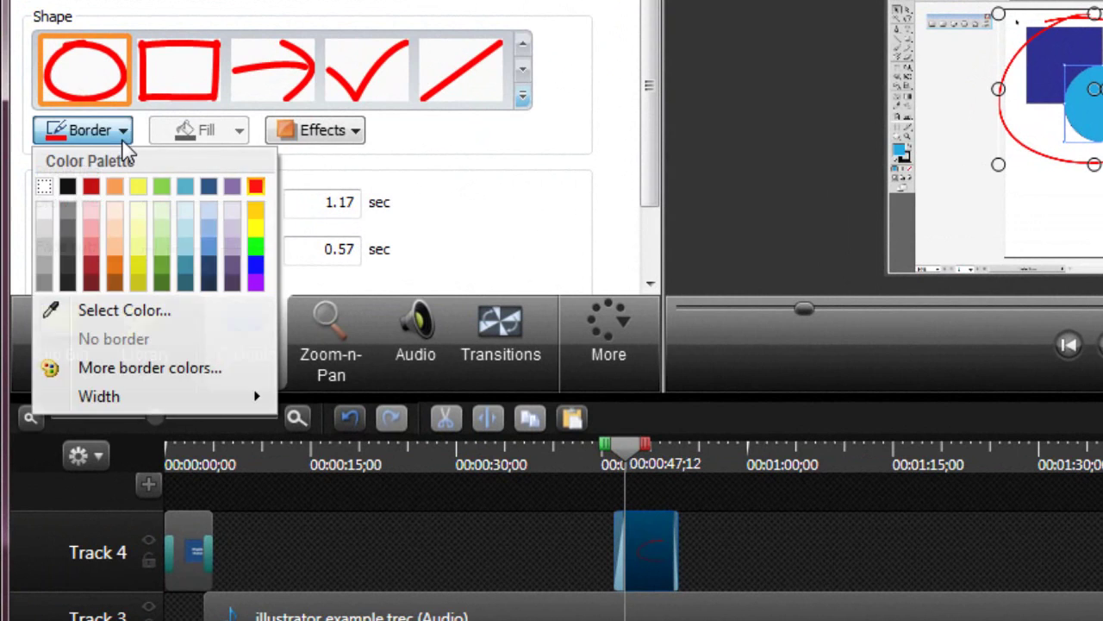
pyautogui.click(137, 186)
pyautogui.click(315, 130)
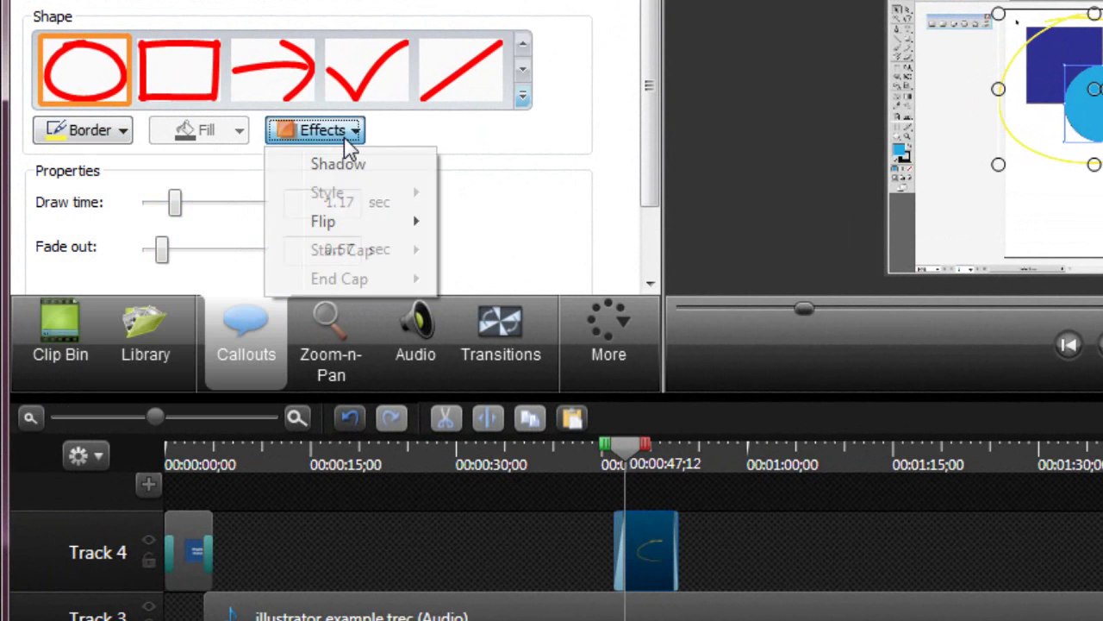
pyautogui.click(345, 165)
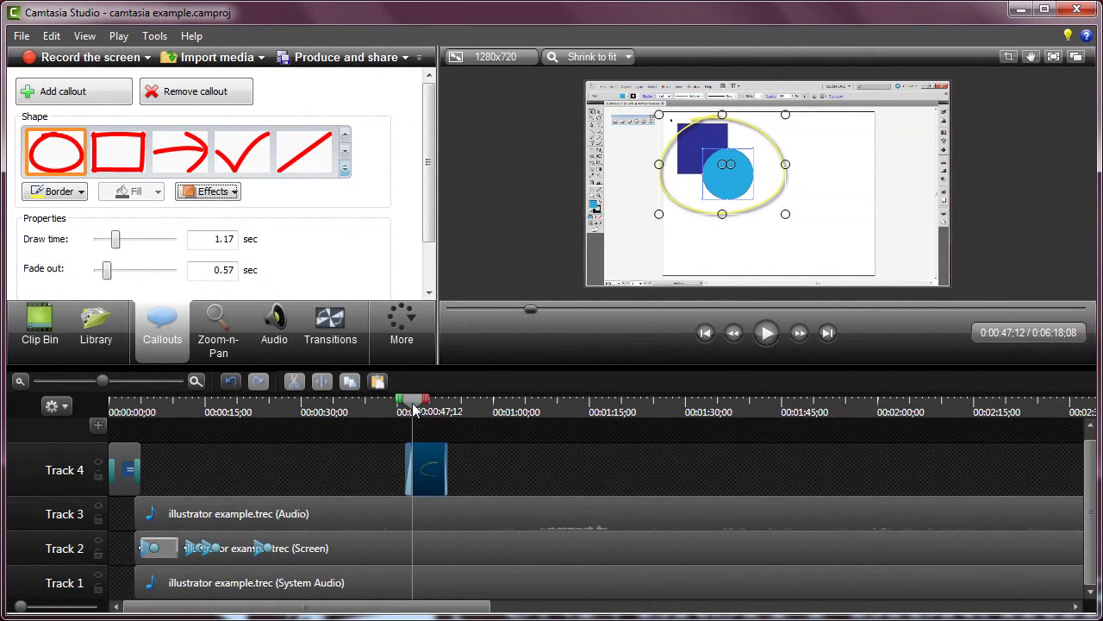
# Step: Replay the oval callout from just before it, then trim its Track 4 clip's end slightly
pyautogui.moveTo(414, 409); pyautogui.dragTo(385, 409)
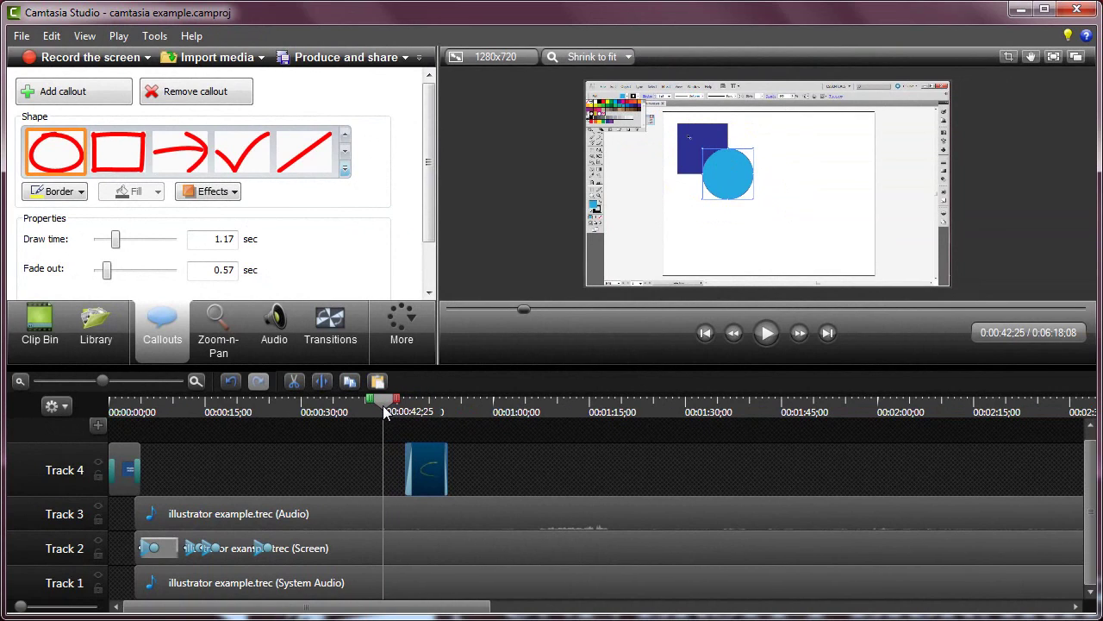
pyautogui.click(768, 333)
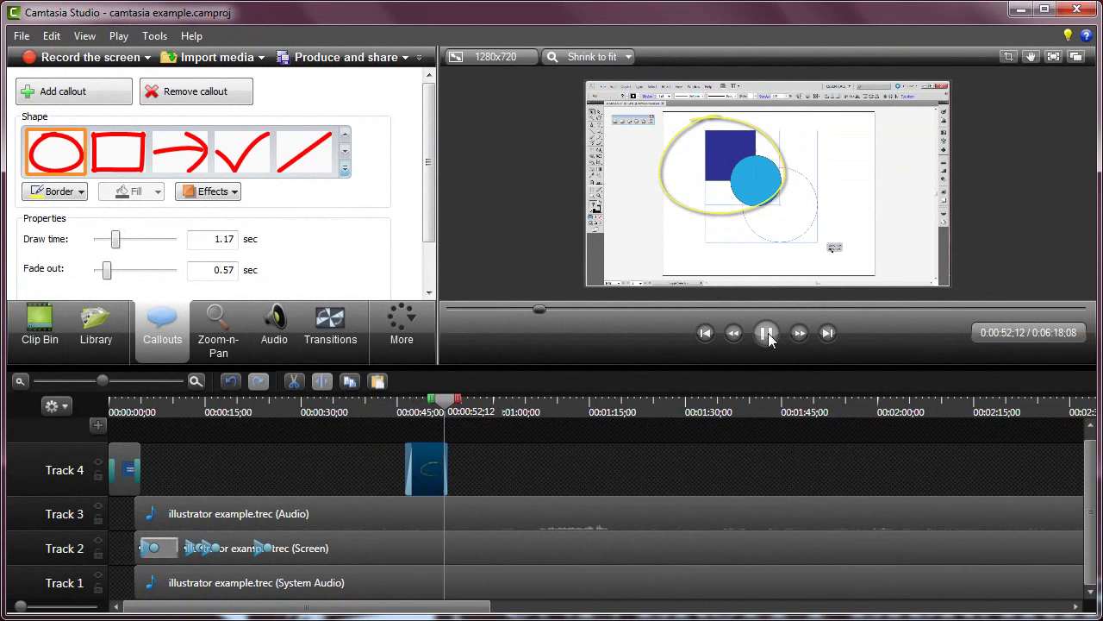
pyautogui.click(767, 336)
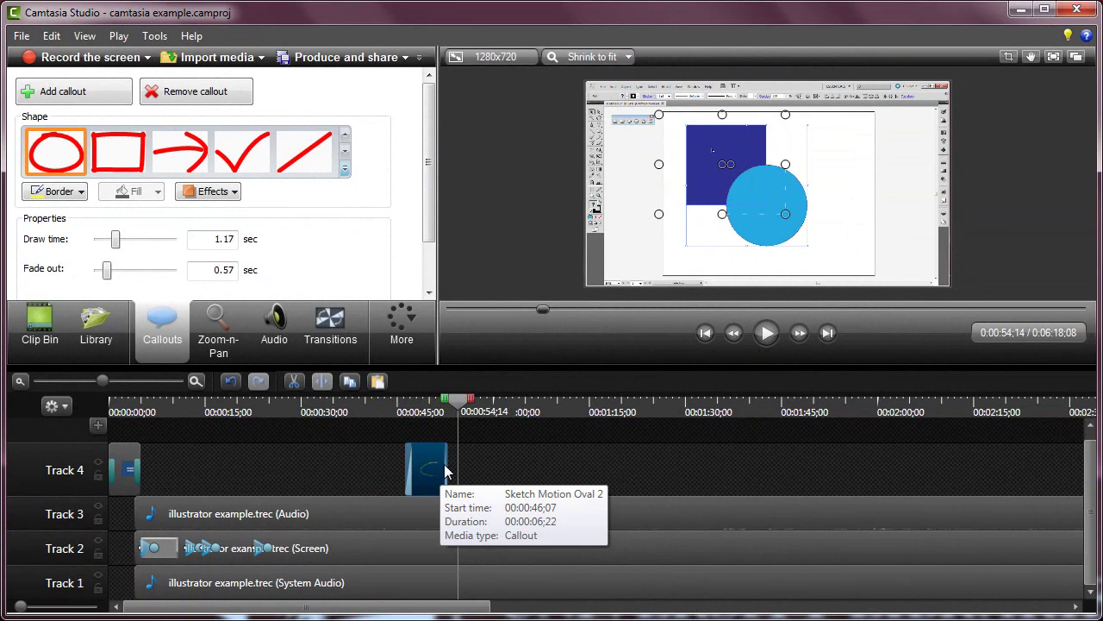
pyautogui.moveTo(446, 463); pyautogui.dragTo(425, 472)
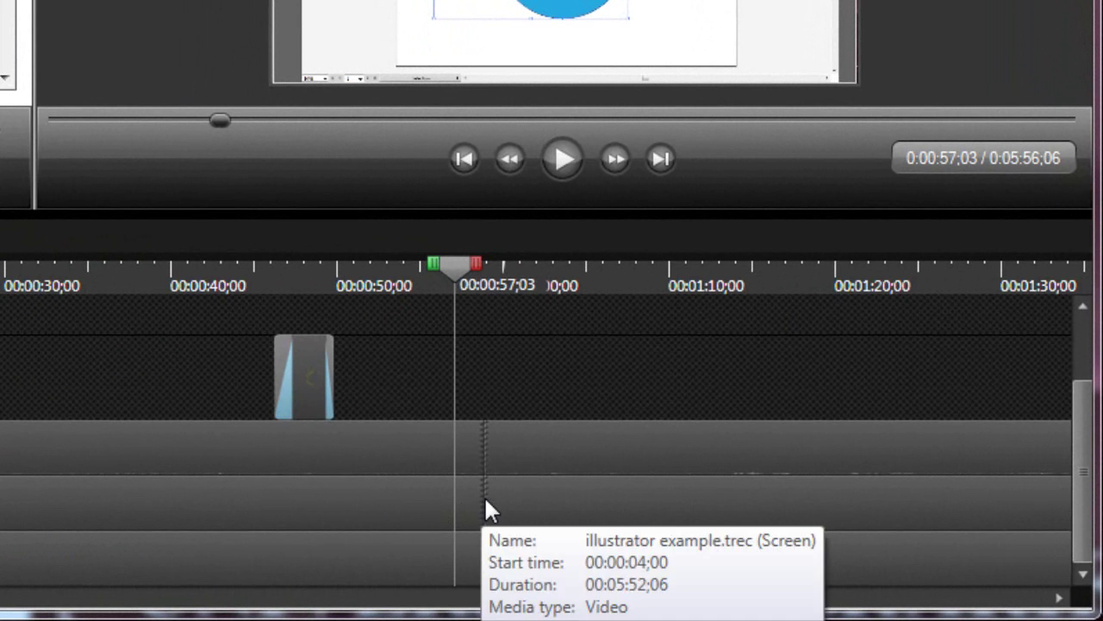
# Step: Unstitch the Track 2 recording and drop a Cube rotate transition at the 0:57 join, then preview it
pyautogui.rightClick(483, 504)
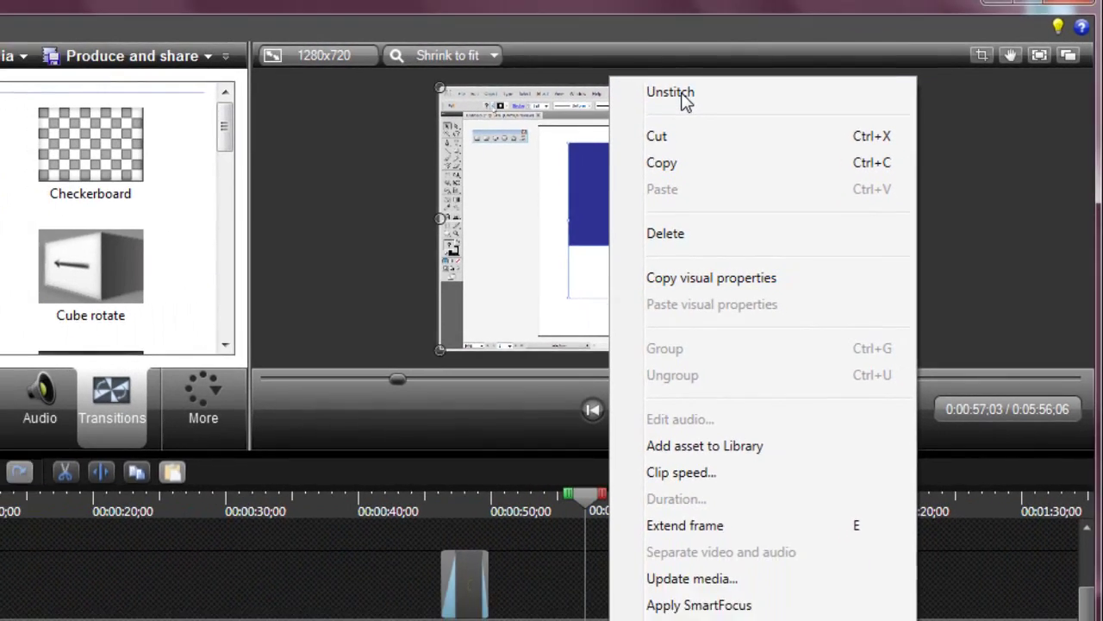
pyautogui.click(682, 95)
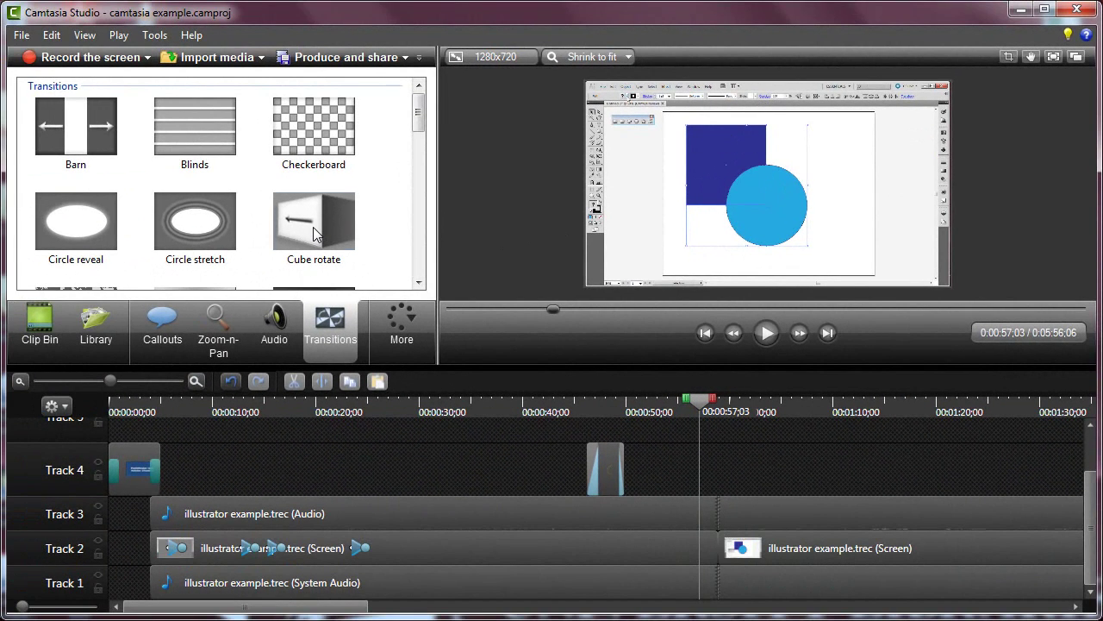
pyautogui.moveTo(316, 233); pyautogui.dragTo(618, 411)
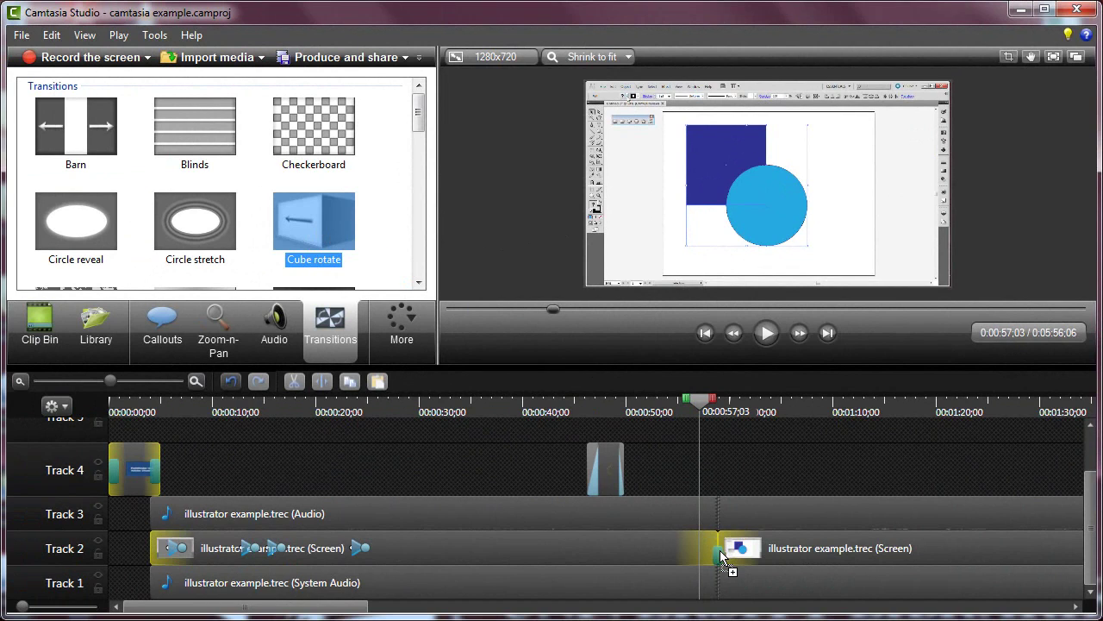
pyautogui.moveTo(720, 550); pyautogui.dragTo(719, 549)
pyautogui.click(767, 334)
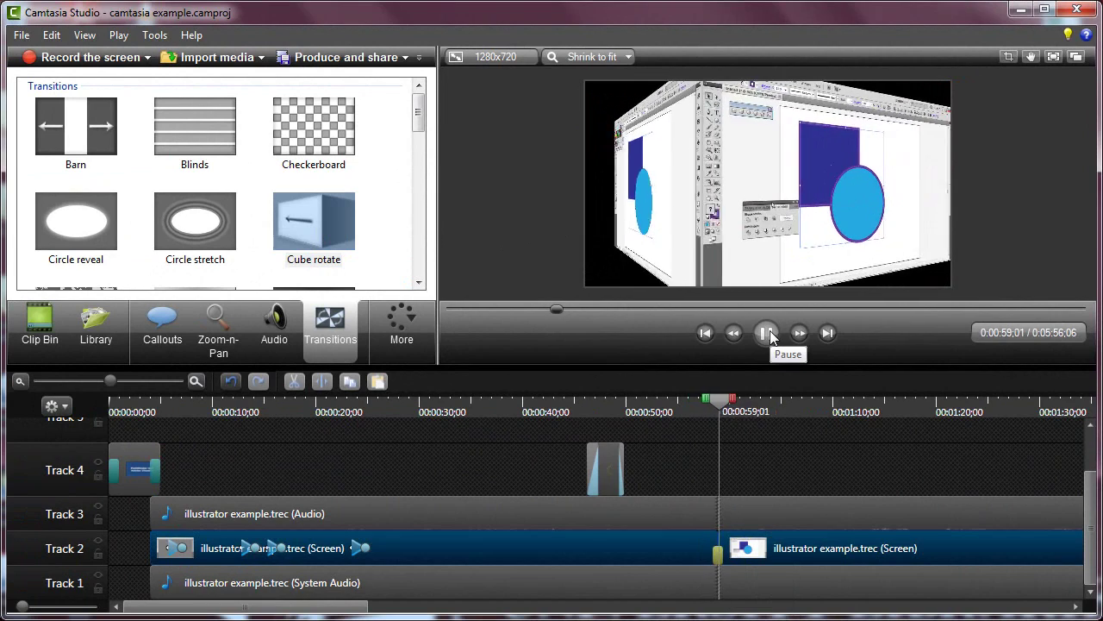
# Step: Stop the preview and pick the 'MP4 only (up to 720p)' production preset
pyautogui.click(767, 334)
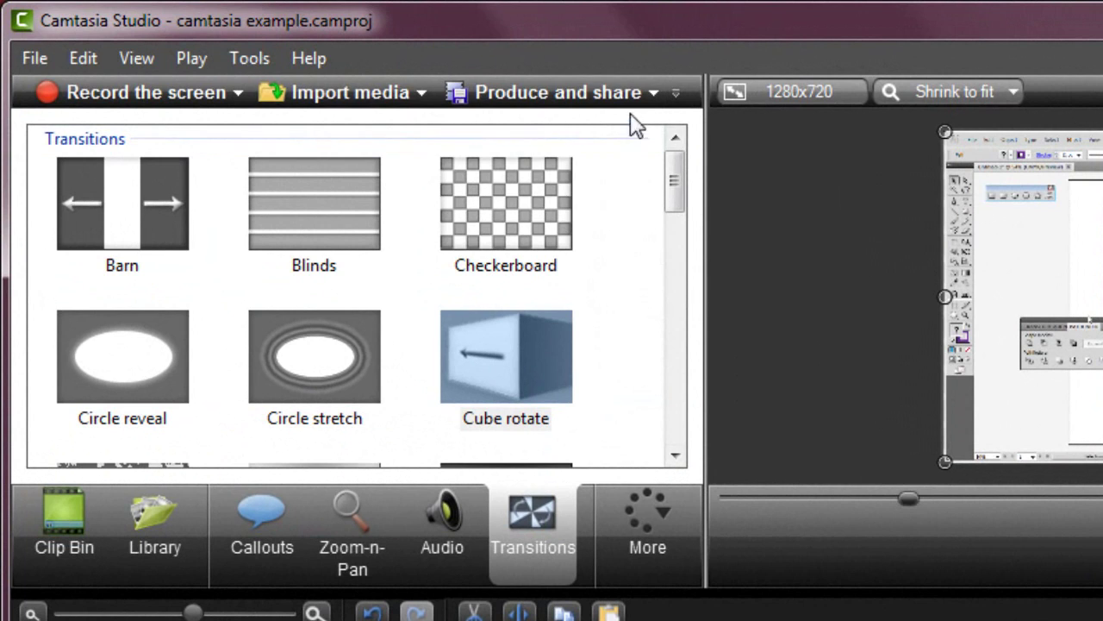
pyautogui.click(653, 95)
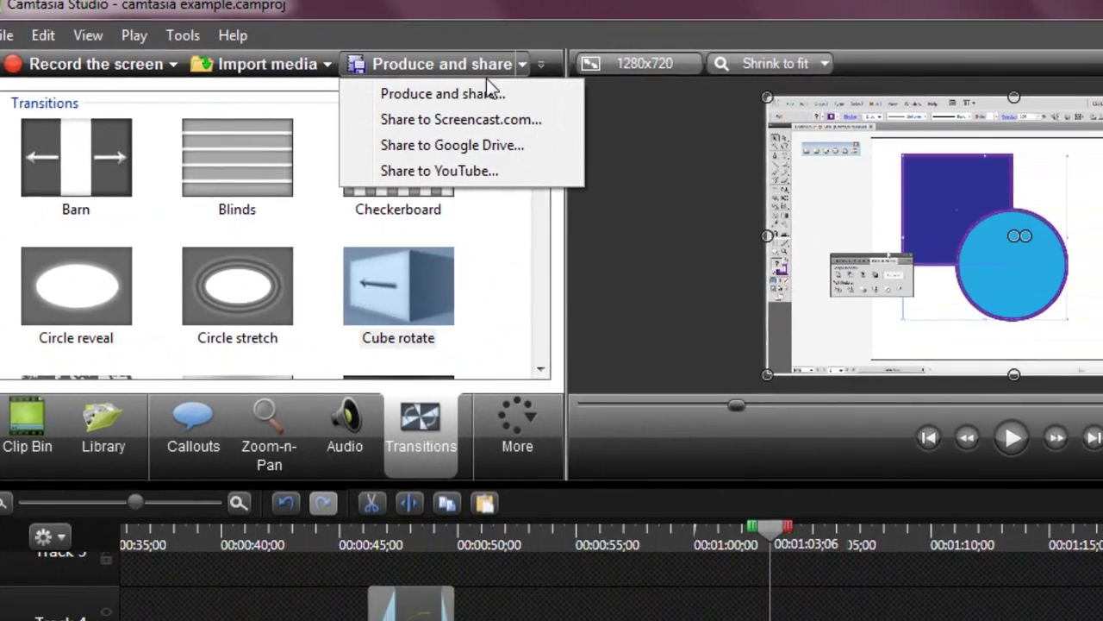
pyautogui.click(552, 125)
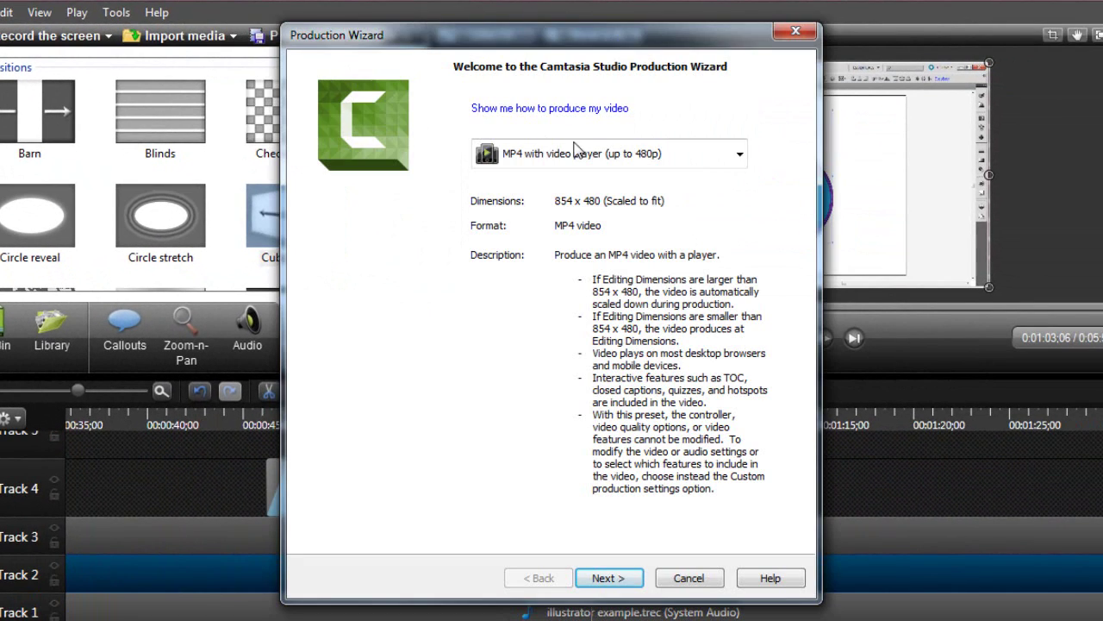
pyautogui.click(740, 155)
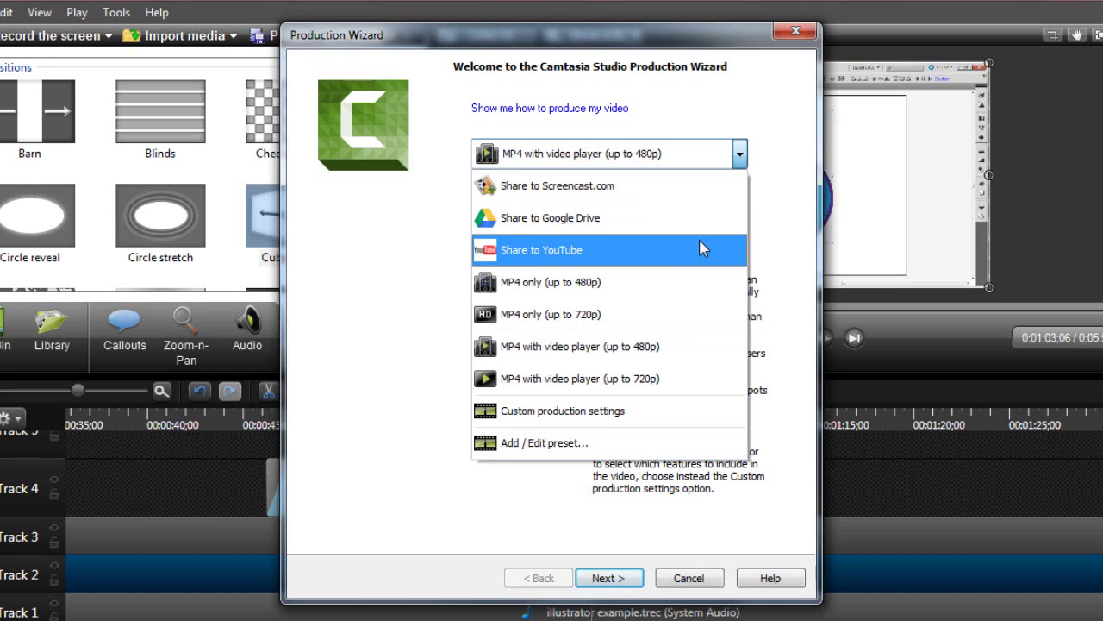
pyautogui.click(532, 319)
pyautogui.click(607, 576)
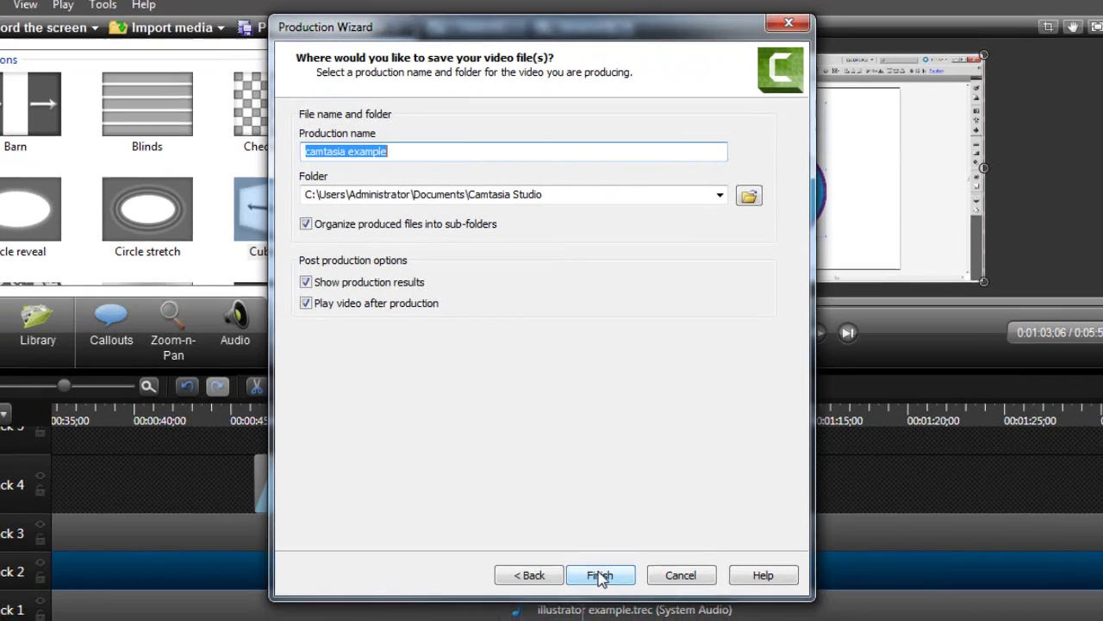
pyautogui.click(608, 578)
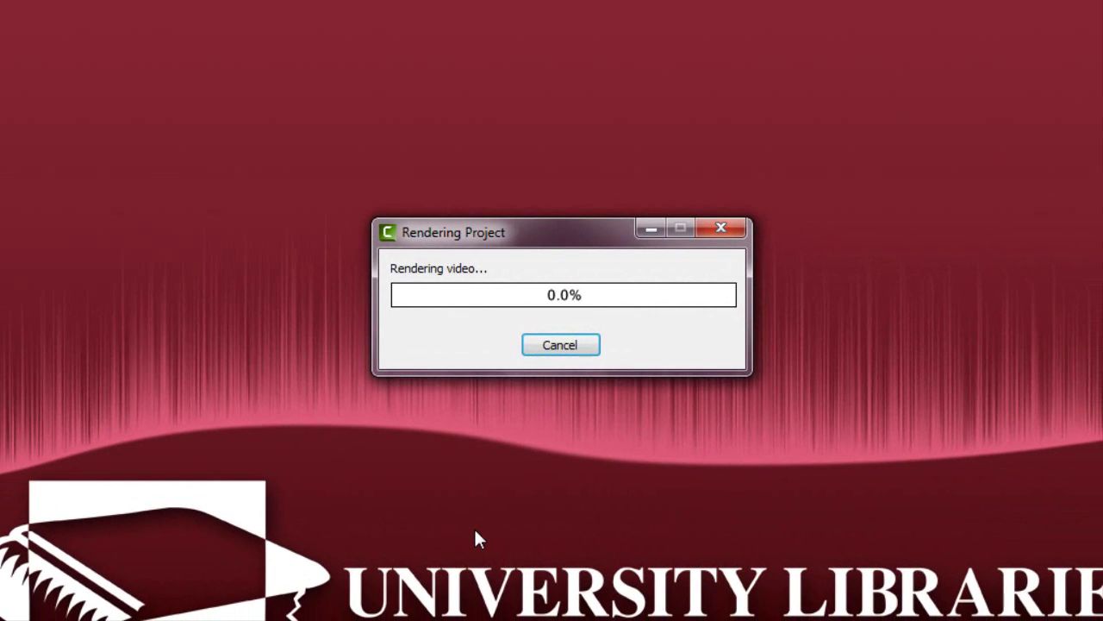